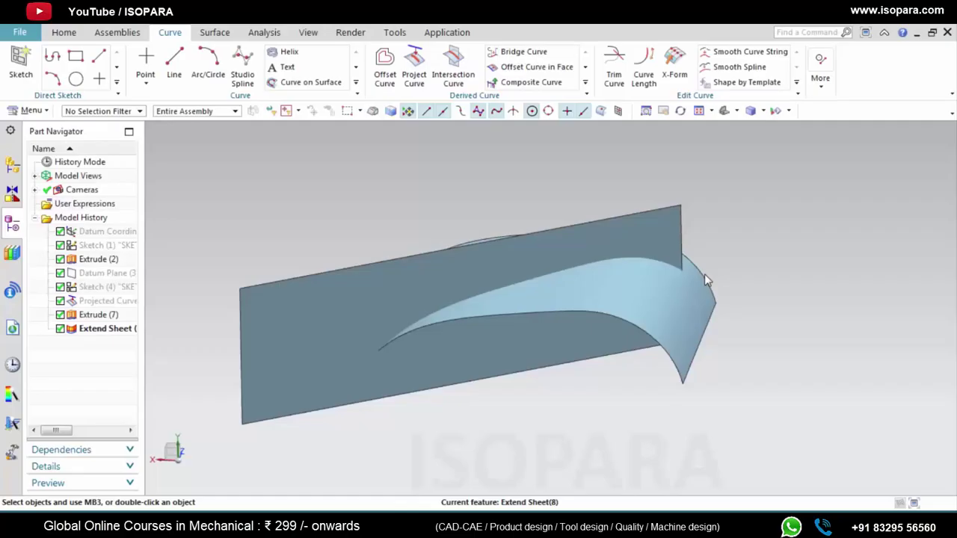
Examine how the flat extruded sheet crosses the curved sheet from several angles
middle_click_drag(566, 321, 627, 260)
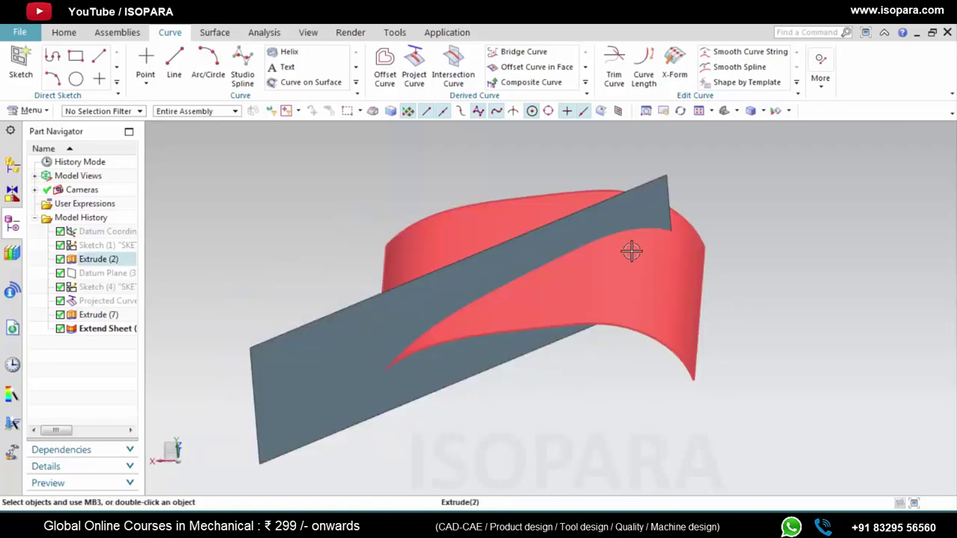
scroll(711, 241, "up", 2)
scroll(711, 241, "down", 2)
middle_click_drag(745, 239, 706, 277)
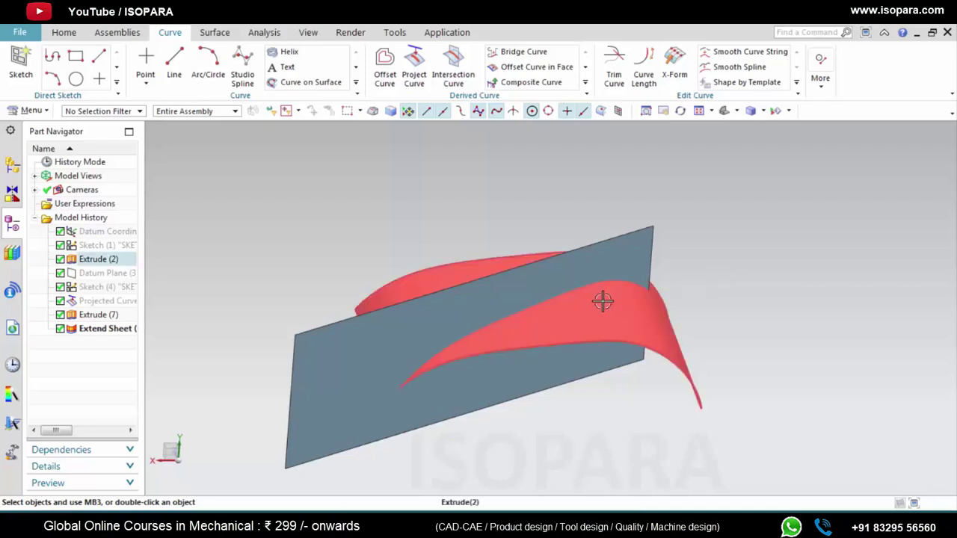
mouse_move(731, 326)
middle_mouse_down()
mouse_move(698, 359)
mouse_move(722, 321)
mouse_move(726, 332)
mouse_move(721, 324)
middle_mouse_up()
scroll(716, 320, "up", 2)
scroll(729, 305, "down", 2)
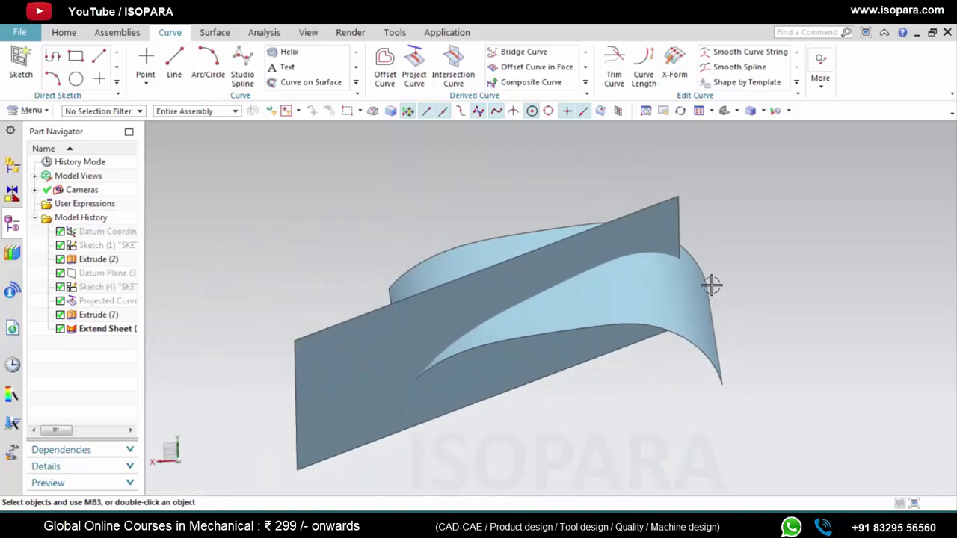
Create an associative intersection curve between the face of the curved sheet and the face of the flat sheet
left_click(445, 74)
middle_click_drag(685, 149, 741, 168, "shift")
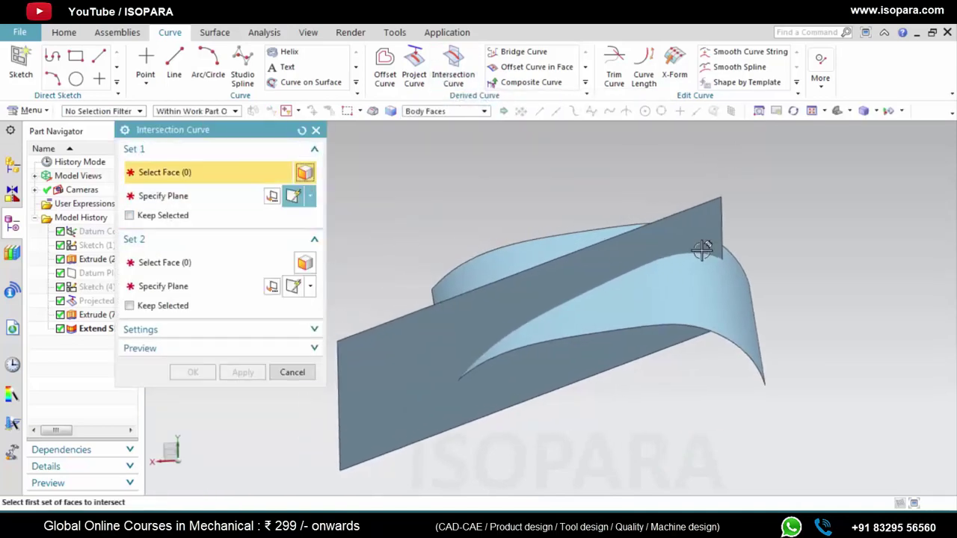
middle_click_drag(784, 238, 781, 263, "shift")
left_click(700, 316)
middle_click_drag(788, 220, 337, 161)
left_click(223, 238)
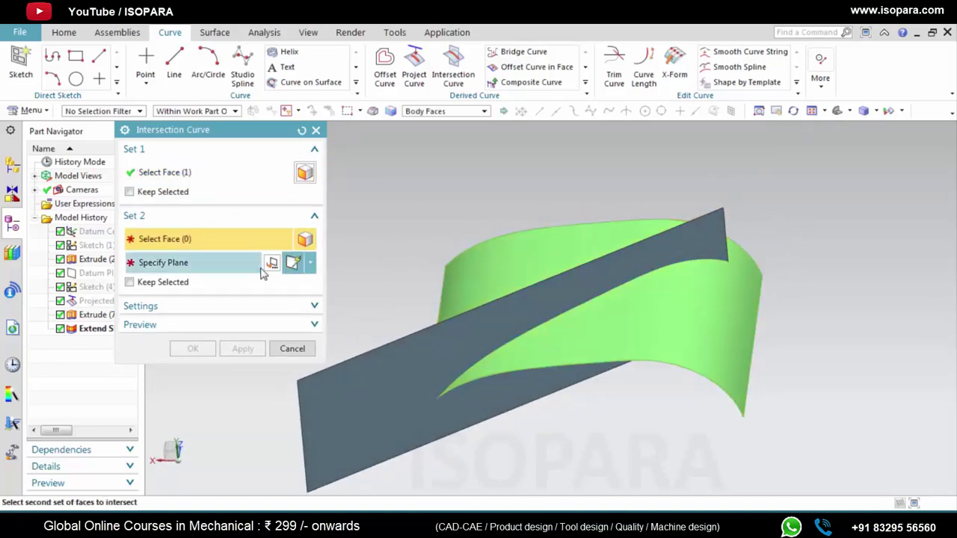
left_click(593, 286)
middle_click_drag(615, 449, 589, 403)
middle_click_drag(481, 337, 386, 315)
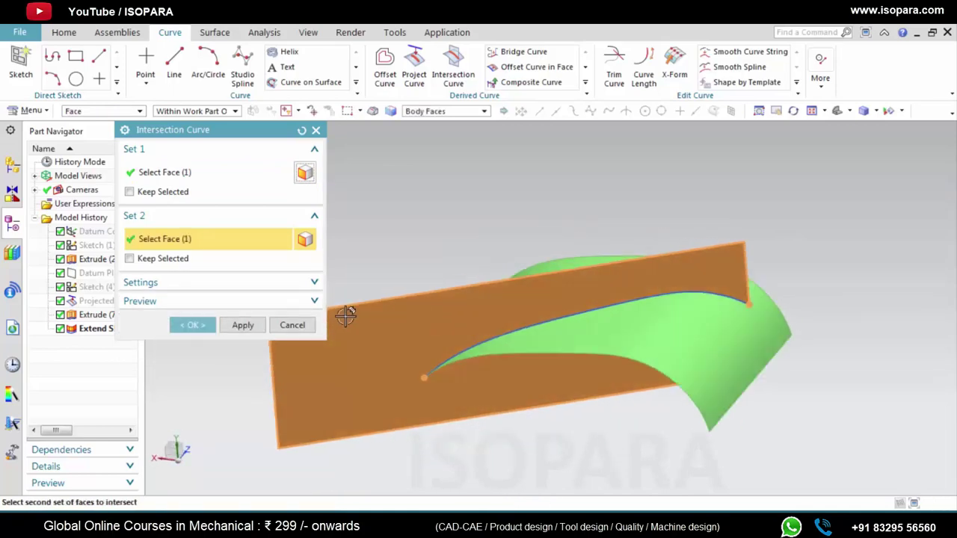
left_click(201, 285)
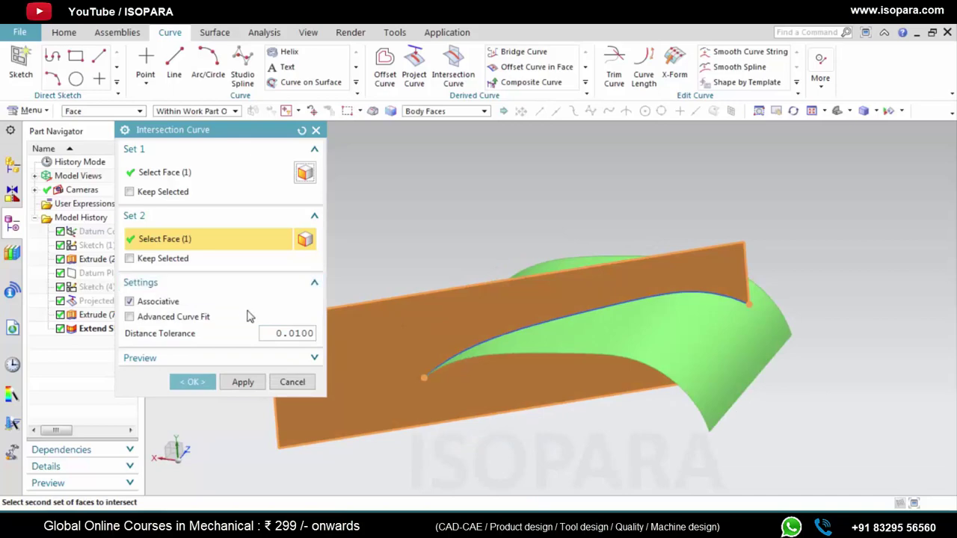
left_click(205, 389)
middle_click_drag(666, 326, 629, 336)
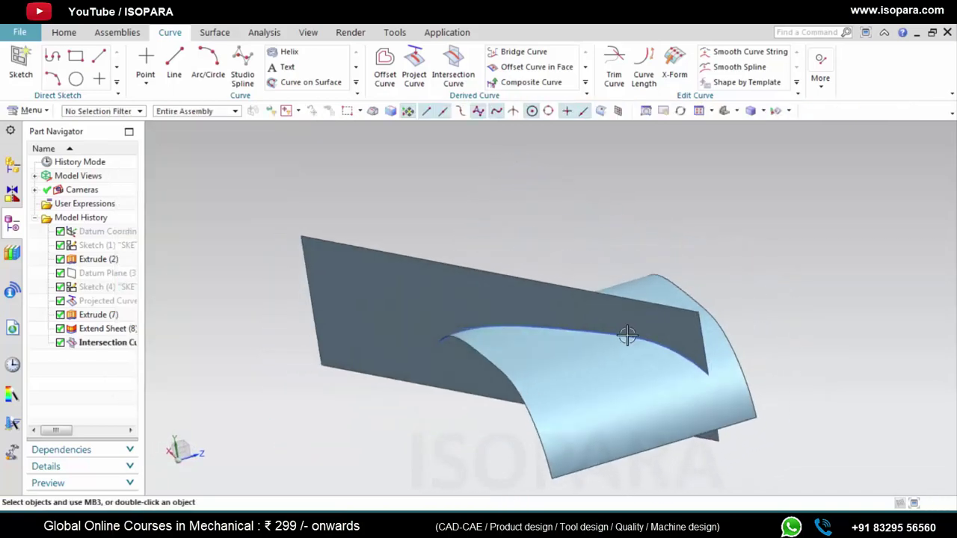
middle_click_drag(545, 362, 567, 361)
middle_click_drag(593, 289, 617, 269)
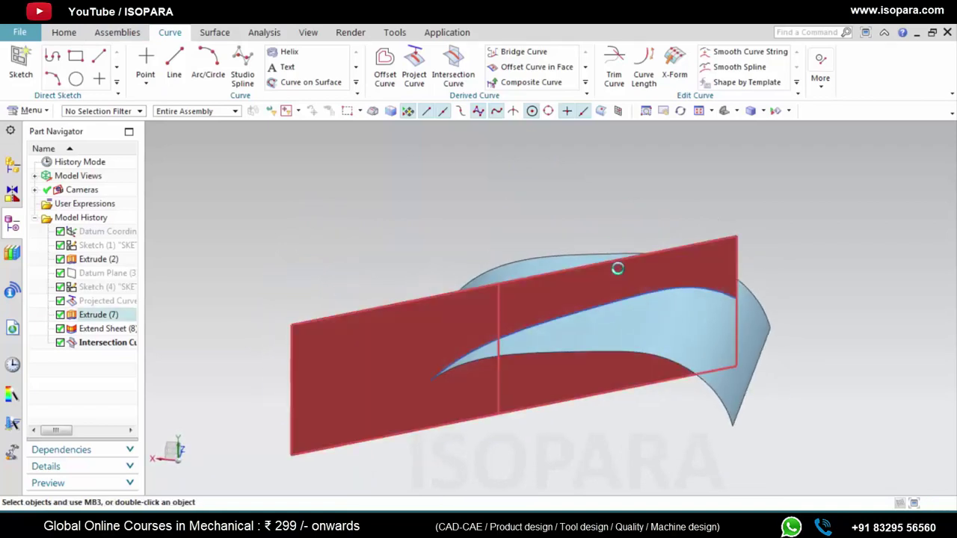
middle_click_drag(801, 358, 728, 343, "shift")
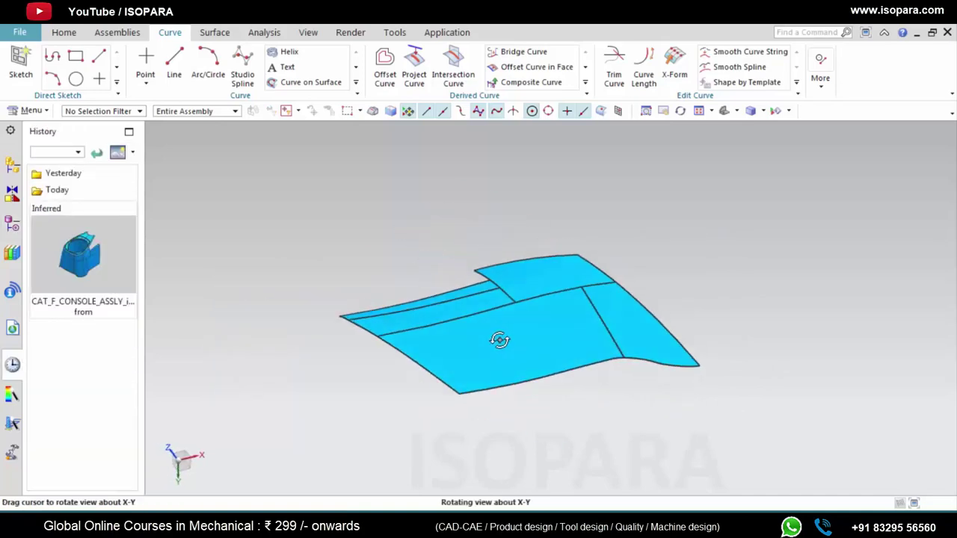
Start an Isoparametric Curve feature on the cyan surface model with the direction set to U and V
middle_click_drag(500, 337, 641, 273)
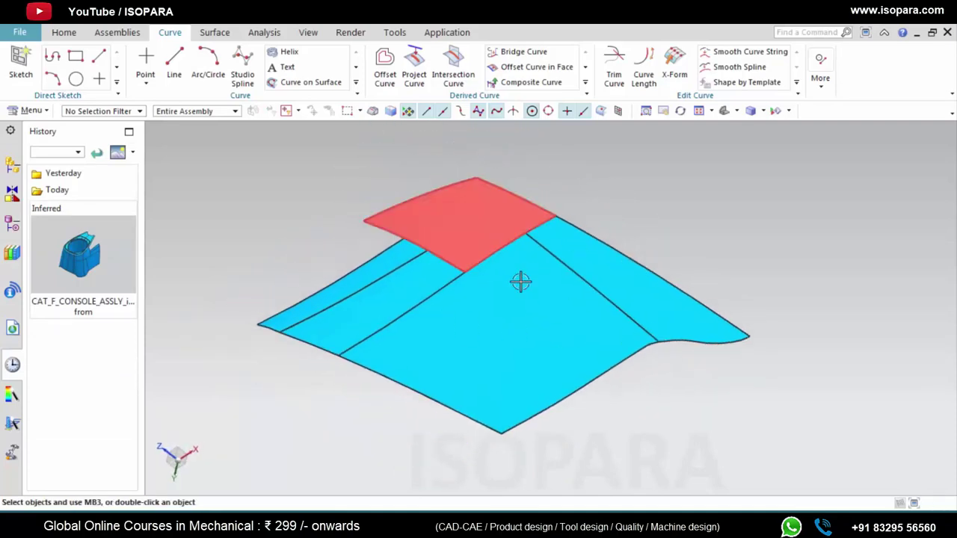
middle_click_drag(568, 292, 553, 320)
left_click(585, 84)
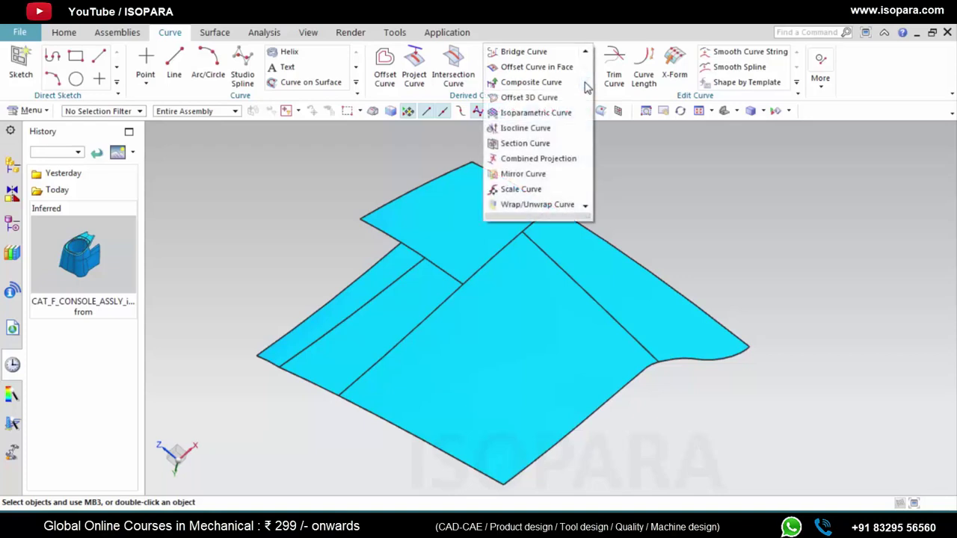
left_click(535, 113)
middle_click_drag(677, 242, 739, 210)
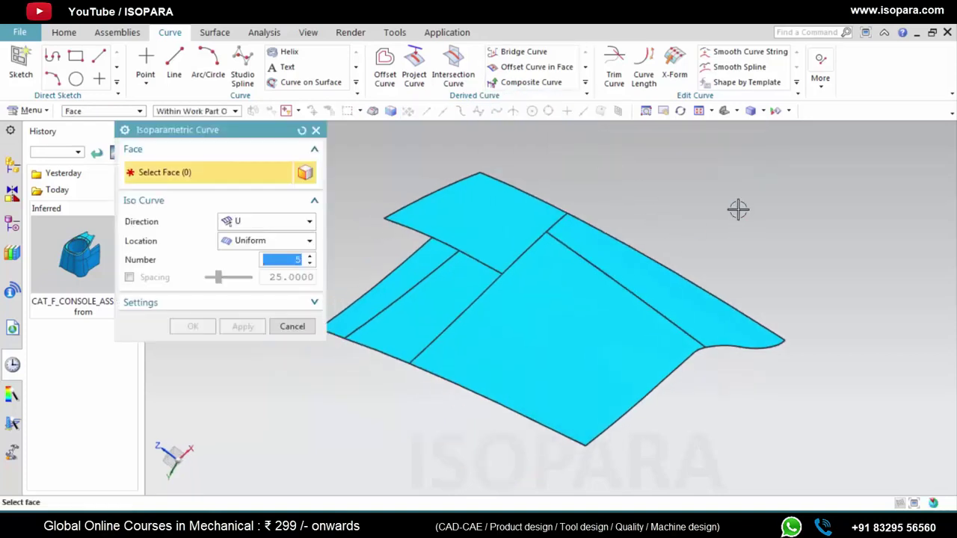
middle_click_drag(579, 282, 338, 225)
left_click(311, 223)
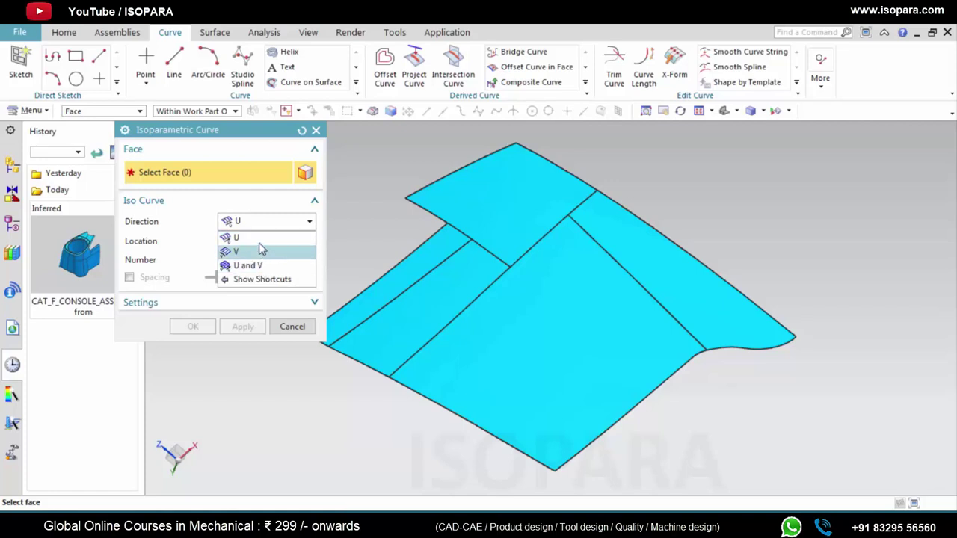
left_click(260, 267)
middle_click_drag(564, 290, 620, 269, "shift")
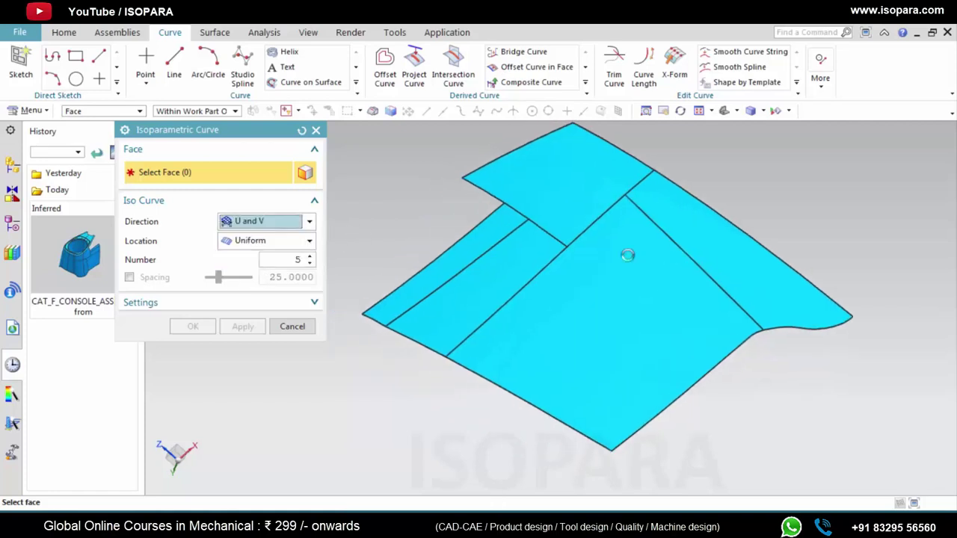
Lay out 20 uniformly spaced isoparametric curves in each direction on the large central face
left_click(309, 241)
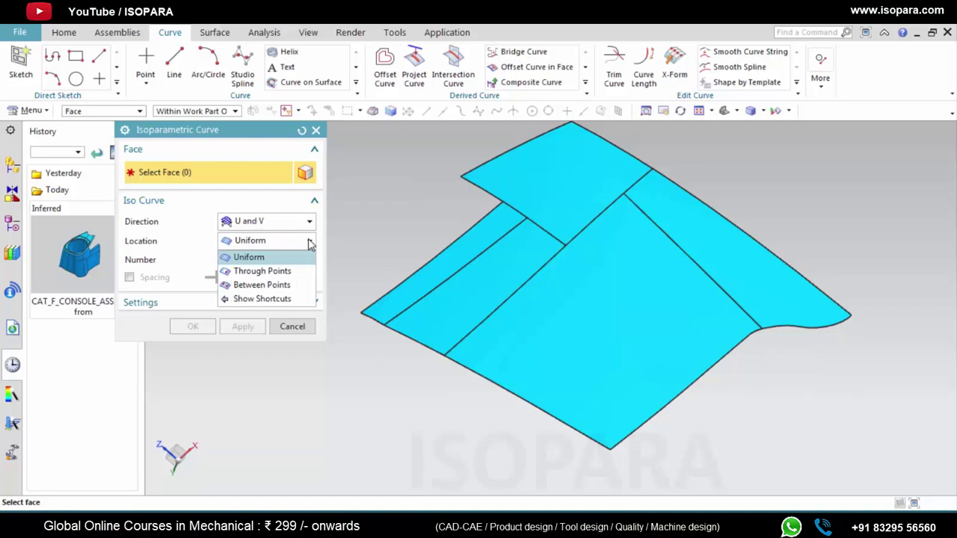
left_click(276, 258)
middle_click_drag(590, 275, 574, 267, "shift")
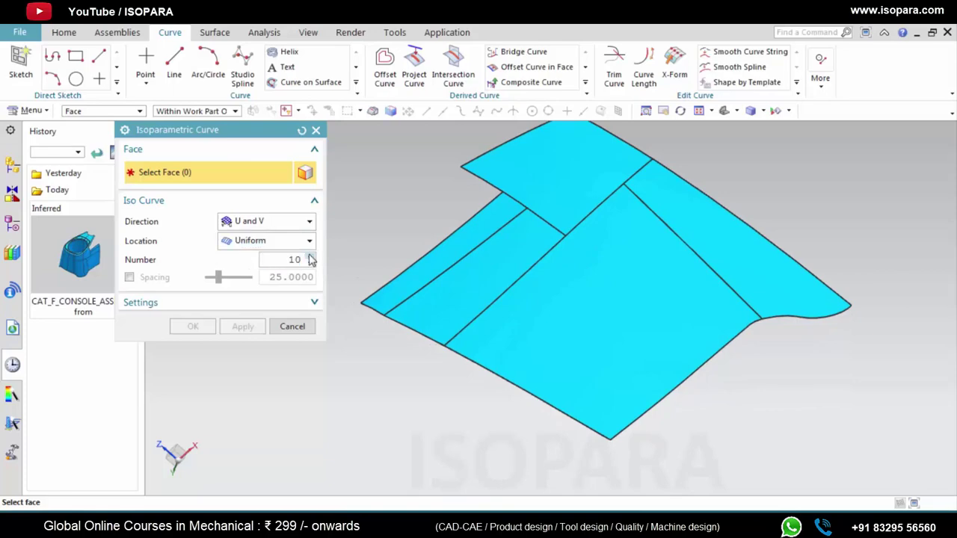
middle_click_drag(614, 350, 658, 337, "shift")
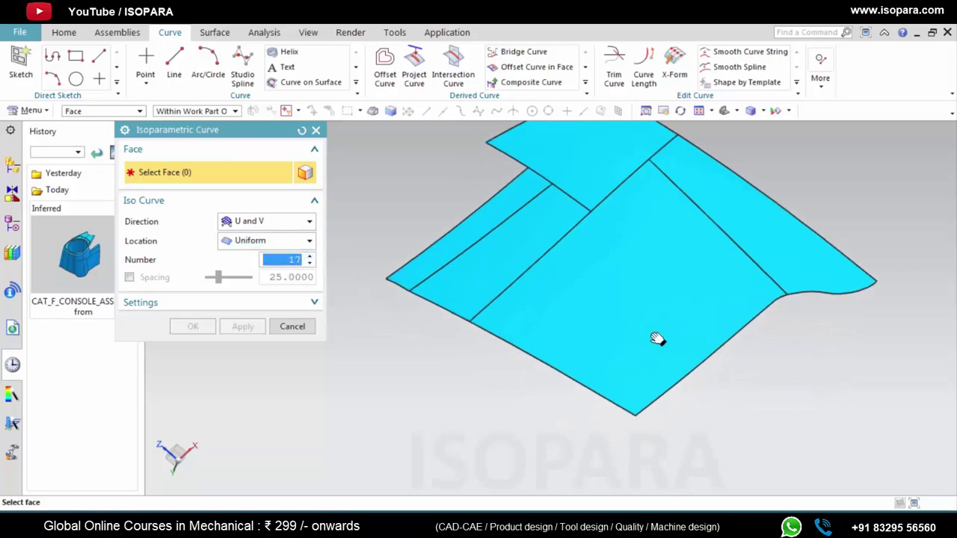
left_click(641, 325)
mouse_move(763, 417)
middle_mouse_down()
mouse_move(737, 430)
mouse_move(745, 414)
middle_mouse_up()
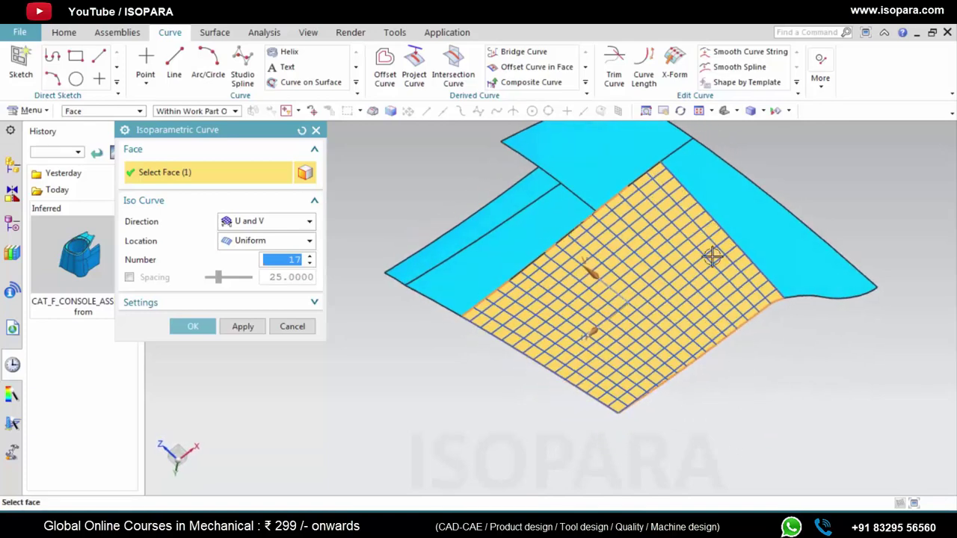
left_click(310, 257)
left_click(310, 257)
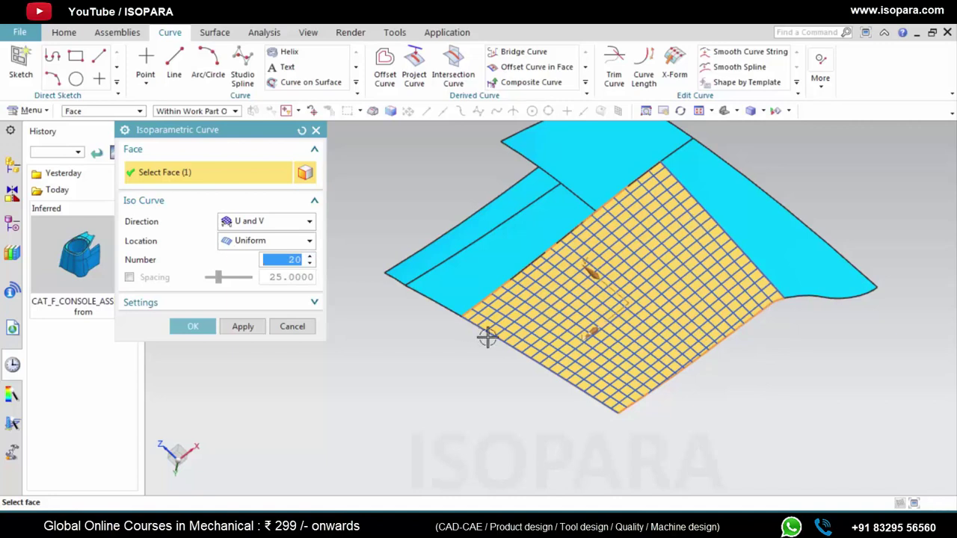
middle_click_drag(645, 399, 639, 399, "shift")
Compare the U and V directions, and create the isoparametric curve in the U direction with number 1
left_click(310, 222)
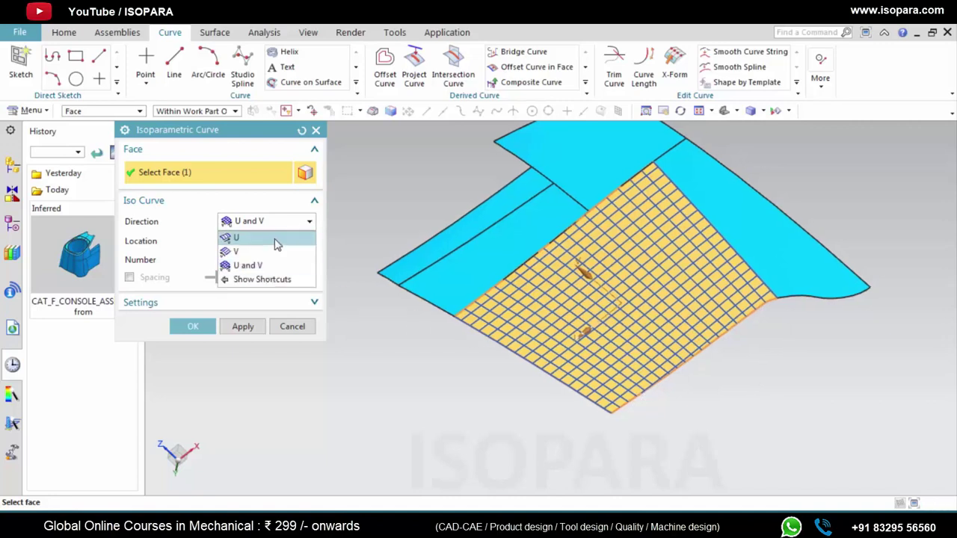
left_click(273, 238)
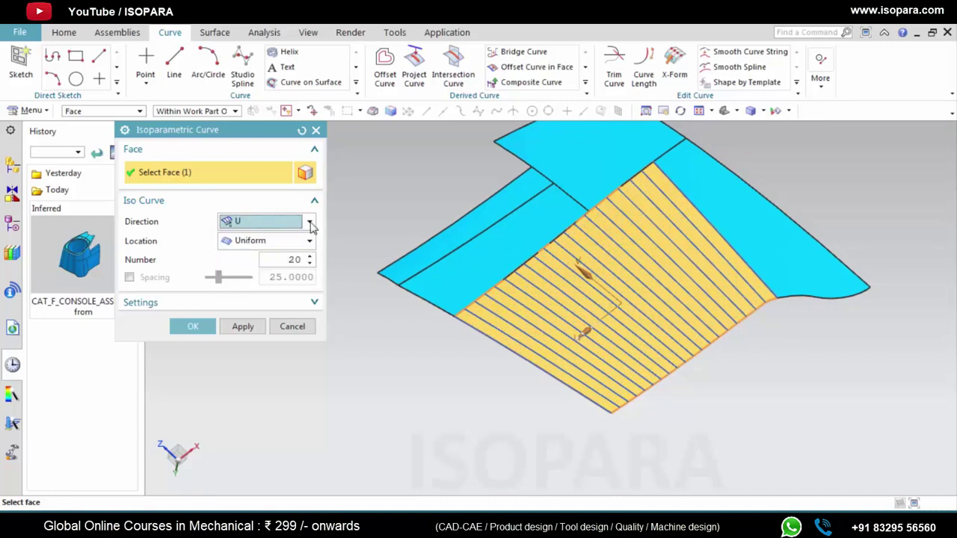
left_click(310, 223)
left_click(277, 254)
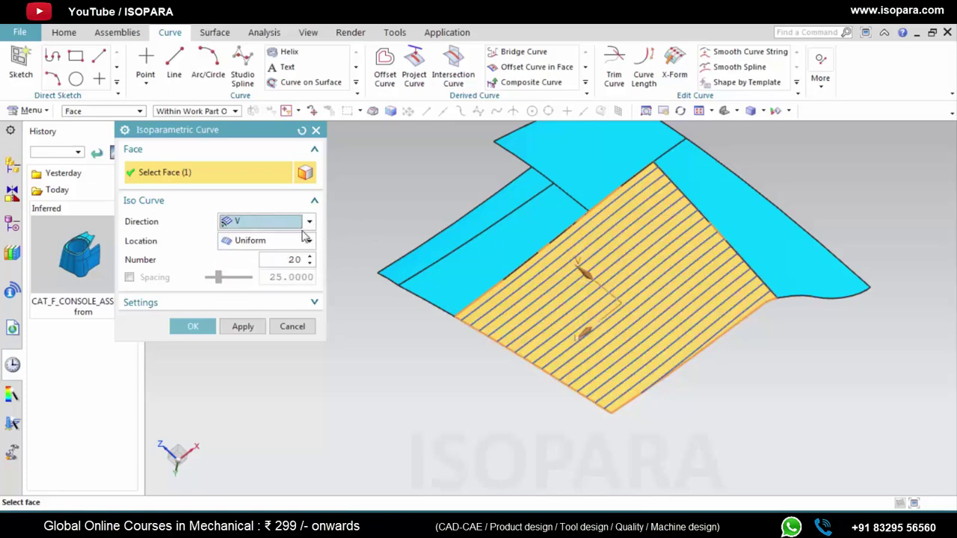
left_click(310, 223)
left_click(269, 238)
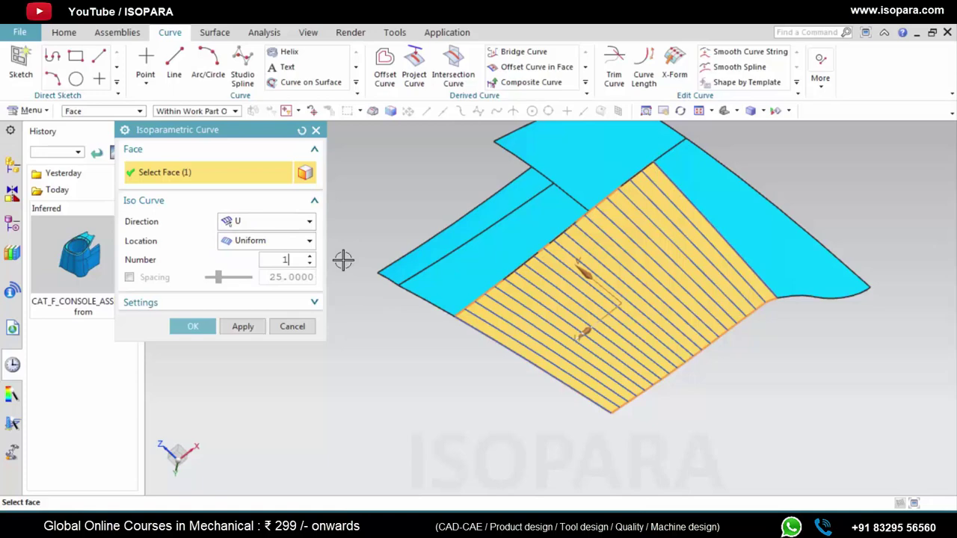
key("Escape")
mouse_move(673, 317)
middle_mouse_down()
mouse_move(658, 324)
mouse_move(669, 314)
middle_mouse_up()
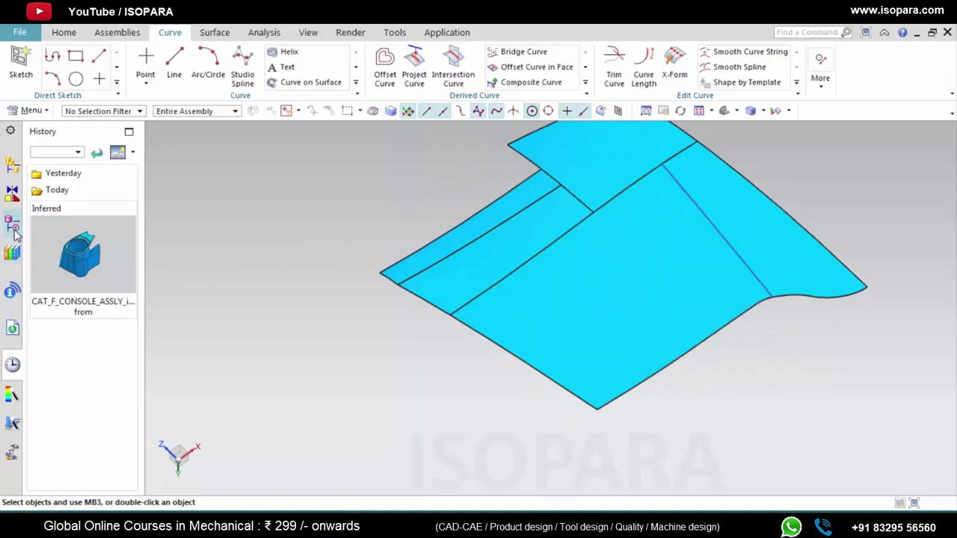
Edit the existing isoparametric curve feature to produce six uniformly spaced U-direction curves on the large face
left_click(13, 229)
scroll(101, 363, "down", 5)
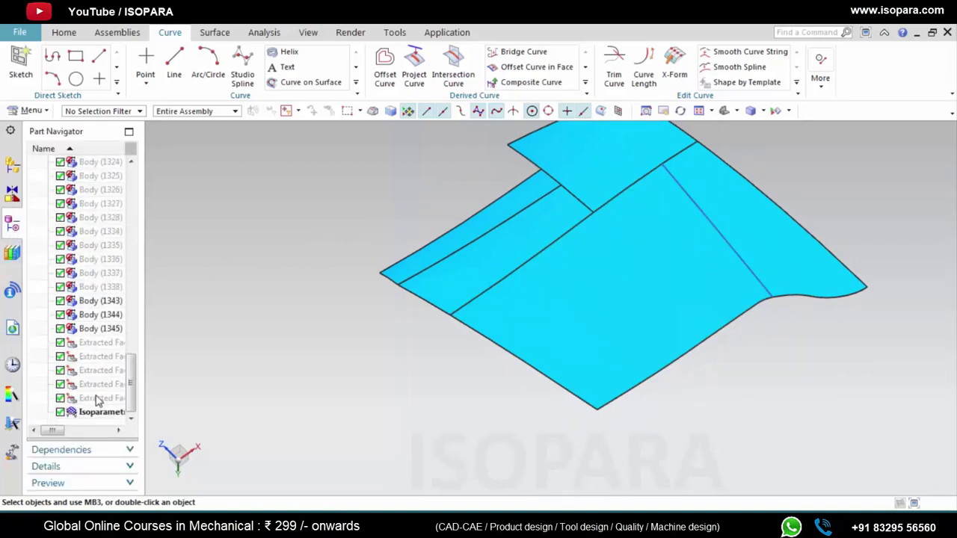
double_click(98, 410)
middle_click_drag(591, 342, 576, 350, "shift")
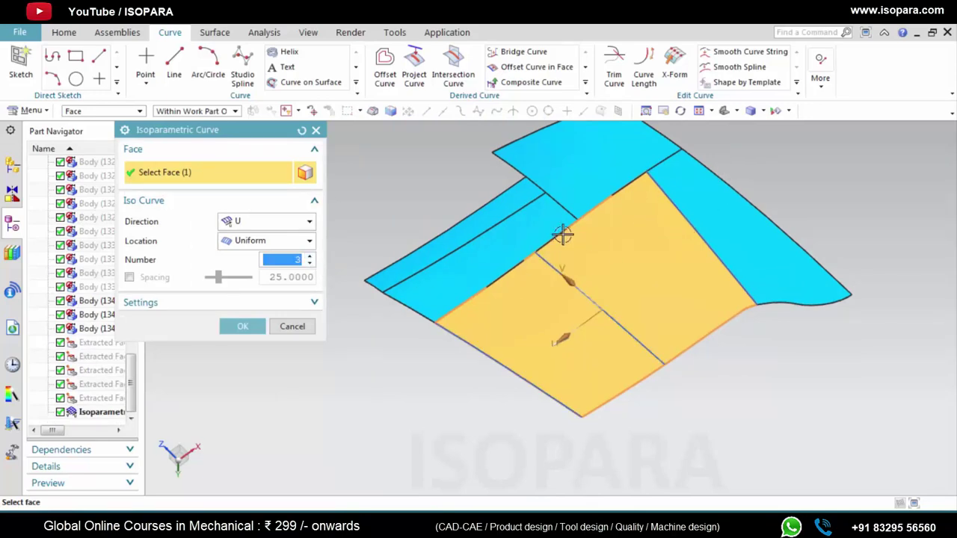
mouse_move(598, 326)
middle_mouse_down()
mouse_move(593, 365)
mouse_move(595, 342)
middle_mouse_up()
left_click(310, 257)
left_click(310, 256)
left_click(242, 326)
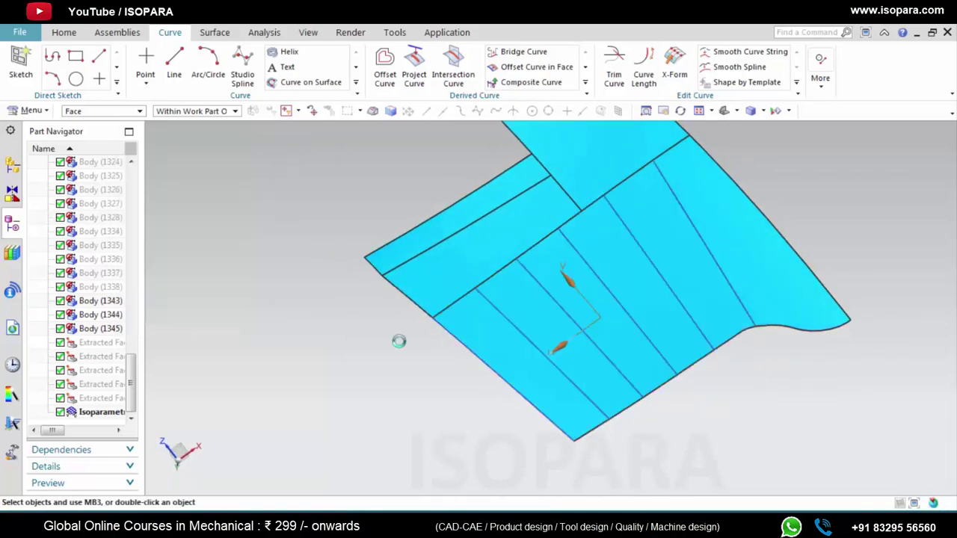
Trim the large central sheet with Trim Sheet, using a single inner isoparametric curve as boundary and projecting normal to face
scroll(594, 309, "up", 5)
scroll(548, 252, "down", 4)
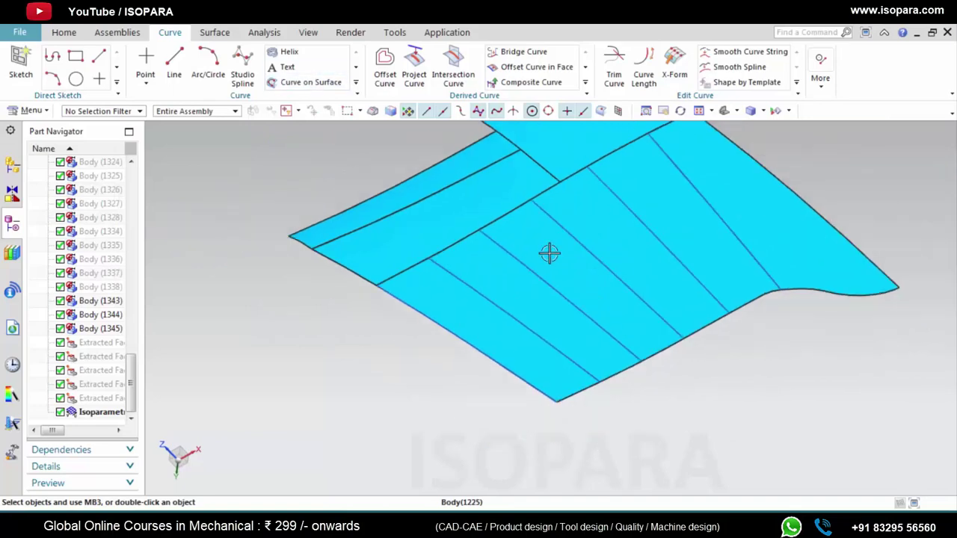
left_click(214, 32)
left_click(452, 57)
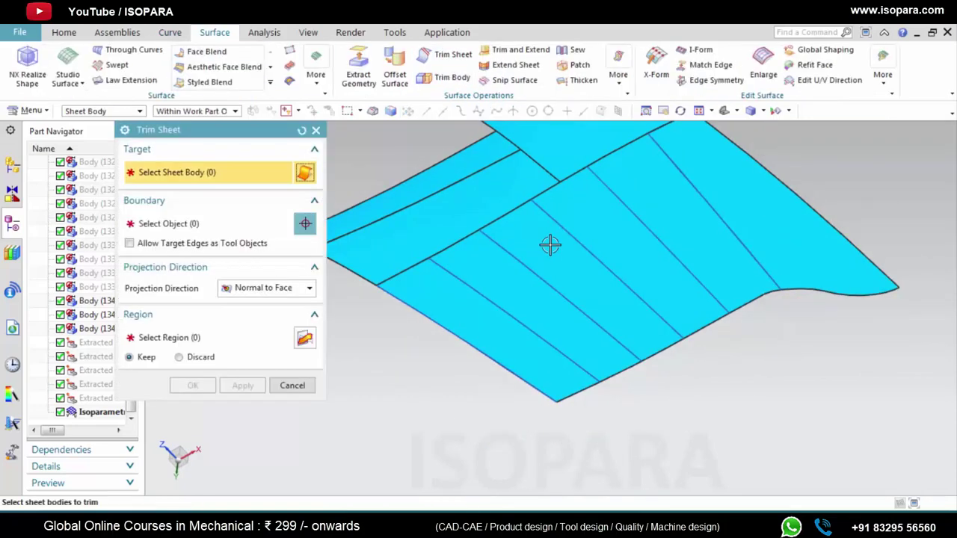
left_click(611, 229)
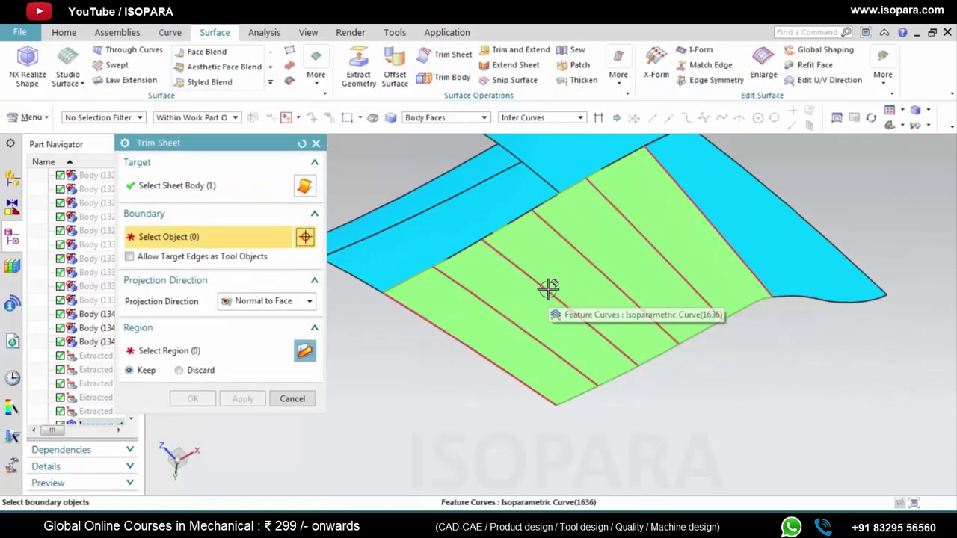
left_click(524, 117)
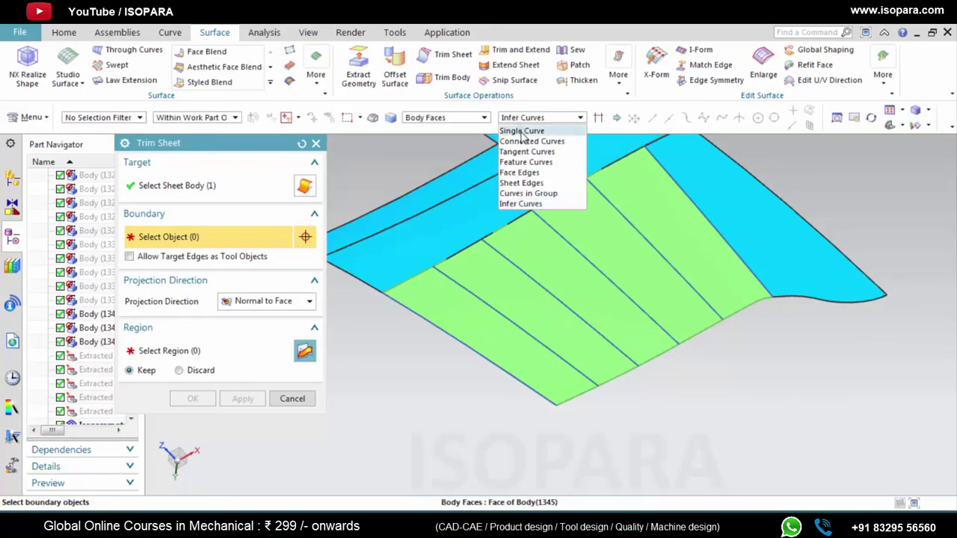
left_click(524, 127)
left_click(548, 294)
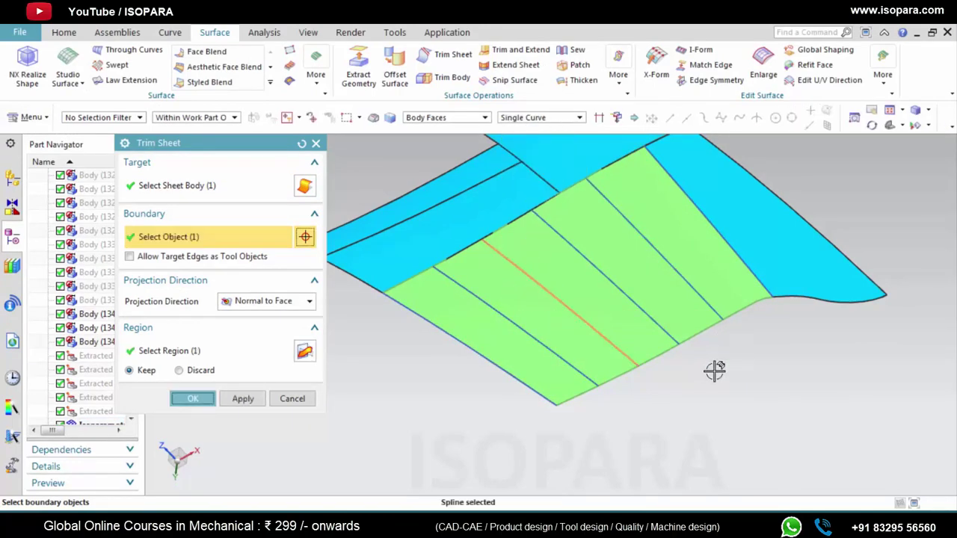
middle_click(713, 370)
Hide the isoparametric curves on the trimmed central sheet
middle_click_drag(688, 380, 555, 331)
left_click(589, 344)
key("ctrl+b")
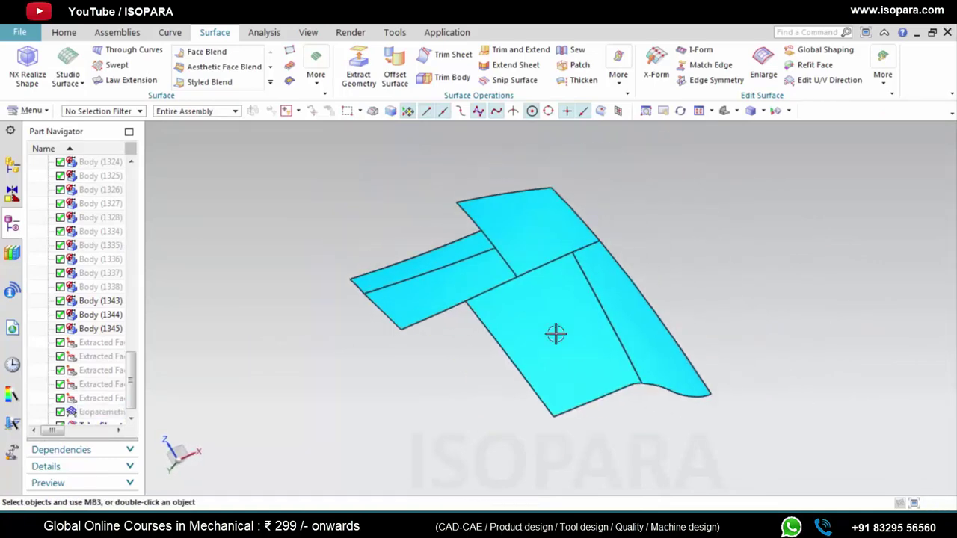
scroll(583, 301, "up", 3)
mouse_move(583, 301)
middle_mouse_down()
mouse_move(590, 295)
mouse_move(575, 301)
middle_mouse_up()
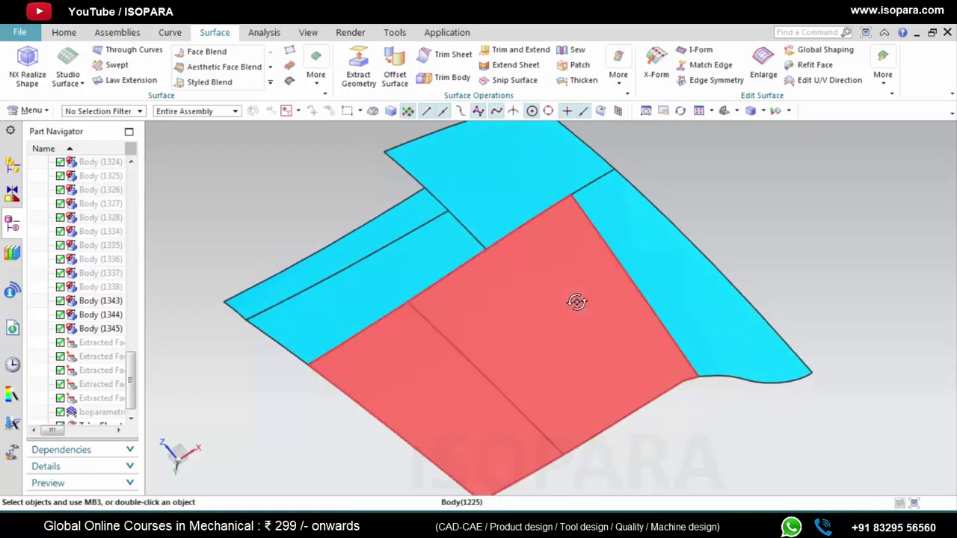
scroll(574, 301, "down", 2)
middle_click_drag(681, 222, 672, 238, "shift")
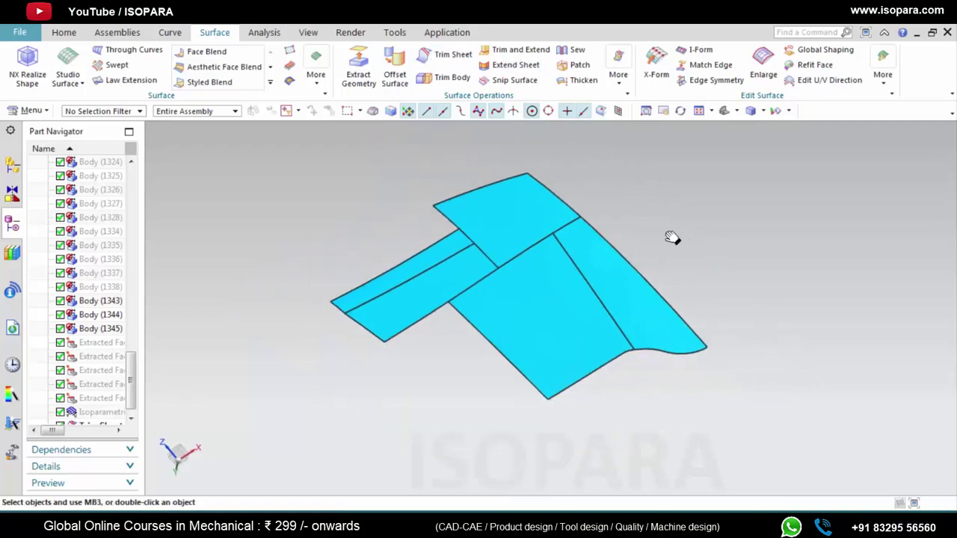
scroll(661, 227, "up", 2)
scroll(661, 226, "down", 3)
middle_click_drag(650, 214, 652, 222)
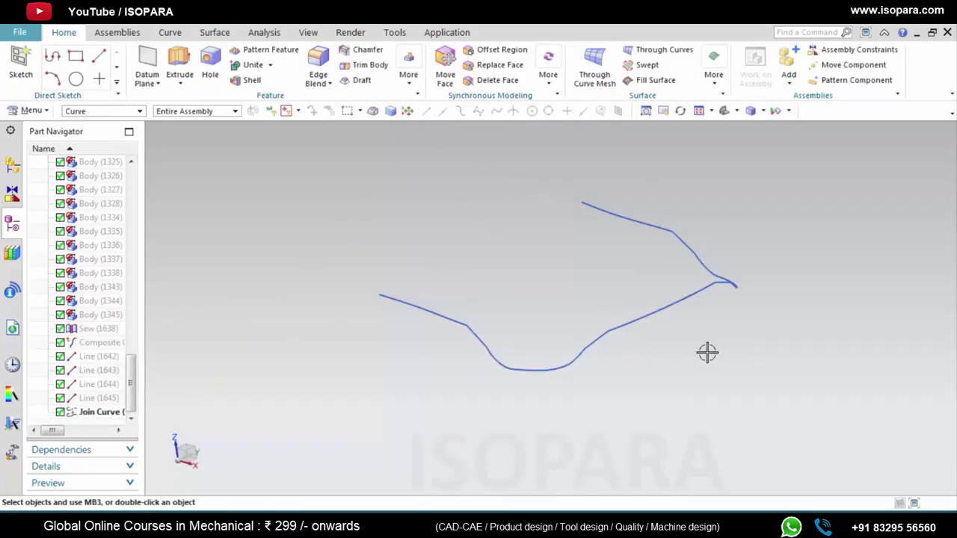
Examine the sharp corners where the segments of the joined curve meet
middle_click_drag(707, 352, 566, 334)
left_click(171, 32)
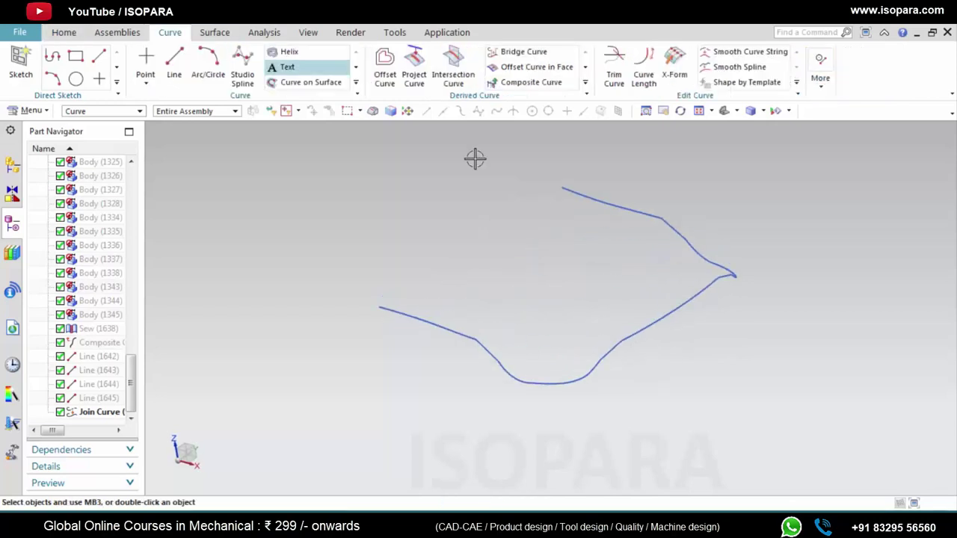
mouse_move(613, 295)
middle_mouse_down()
mouse_move(592, 289)
mouse_move(612, 277)
middle_mouse_up()
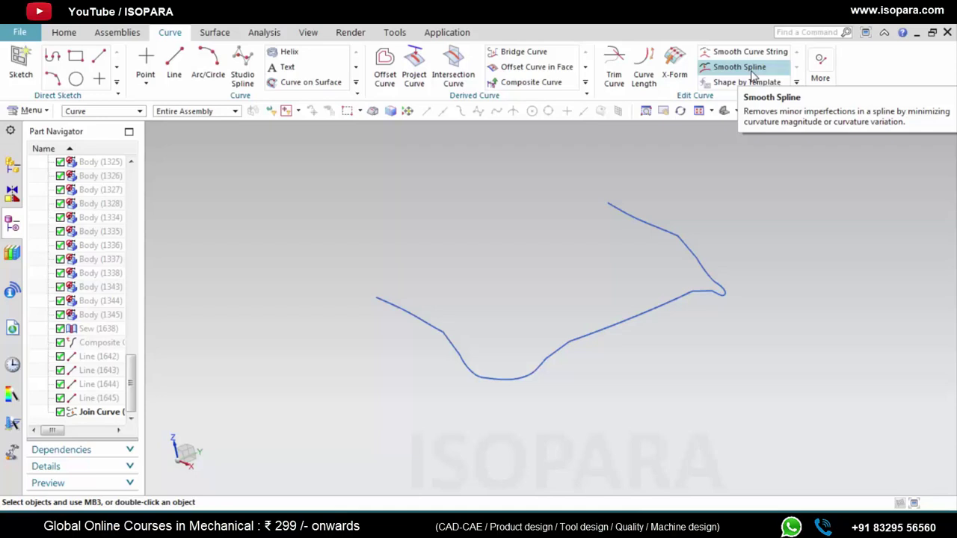
left_click(710, 53)
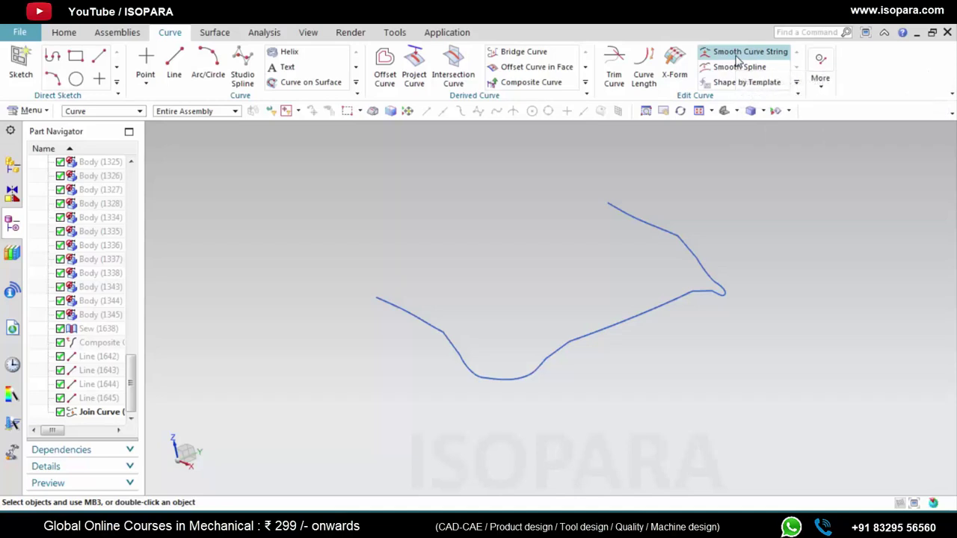
left_click(291, 427)
middle_click_drag(479, 276, 493, 267)
scroll(454, 361, "up", 3)
scroll(454, 361, "up", 3)
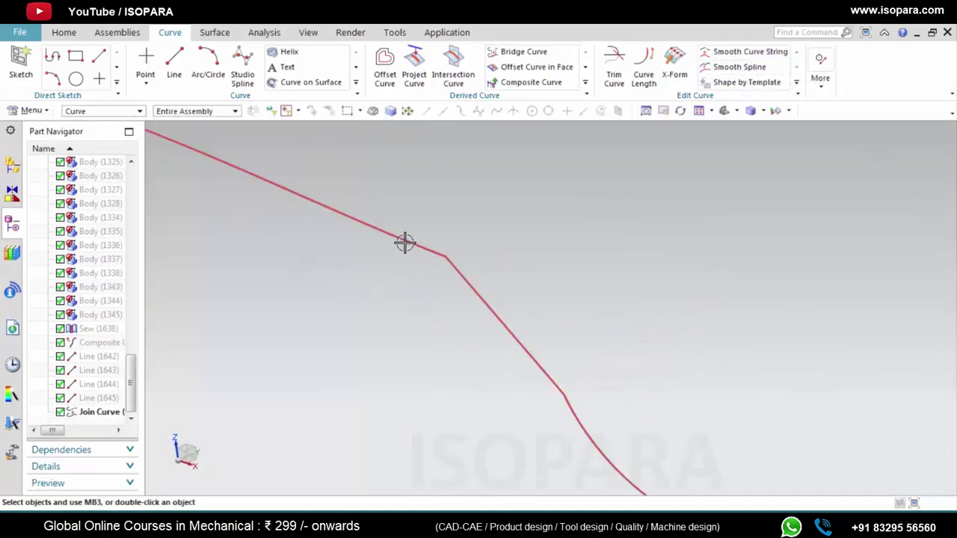
scroll(534, 336, "down", 5)
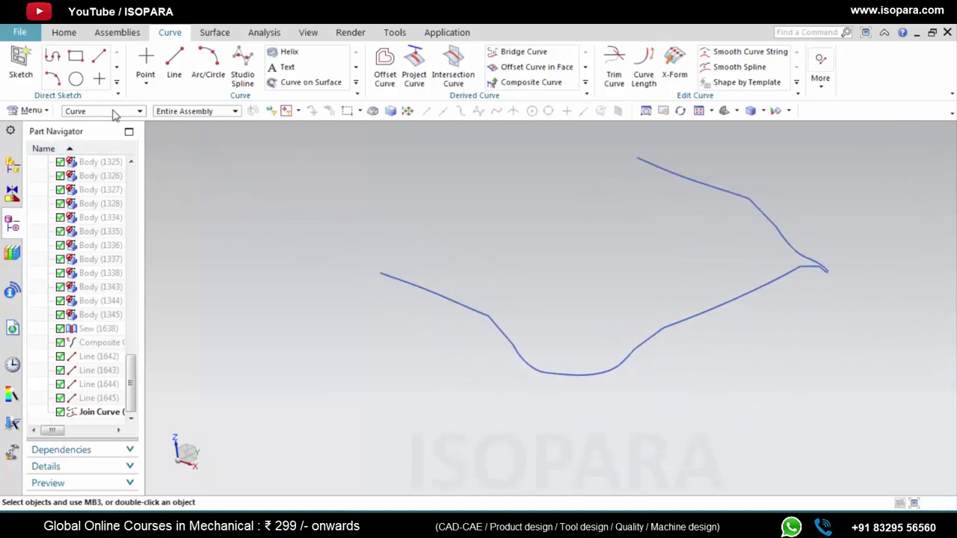
middle_click_drag(479, 315, 524, 346)
Preview an extrusion of the joined curve, inspect how its faces split at the corners, and cancel the extrusion
left_click(64, 32)
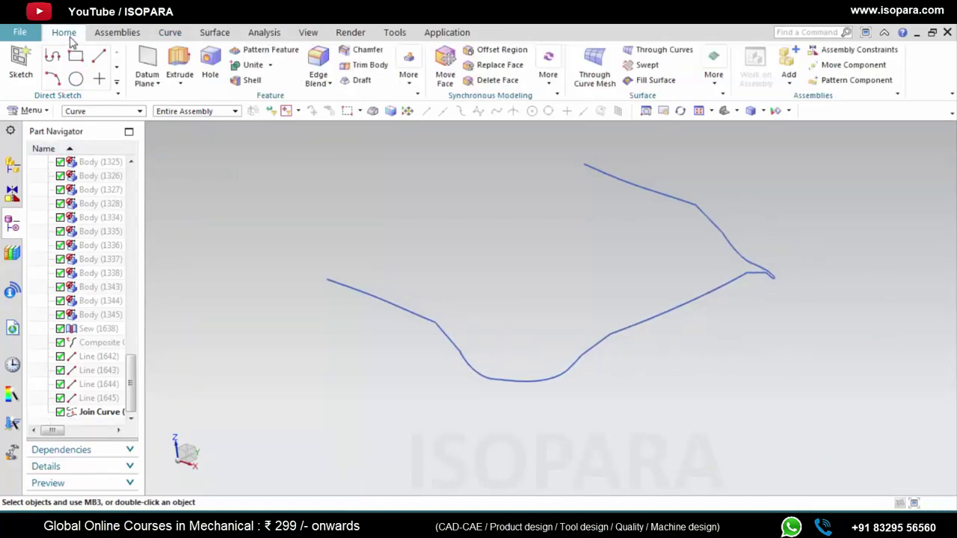
left_click(179, 64)
left_click(418, 320)
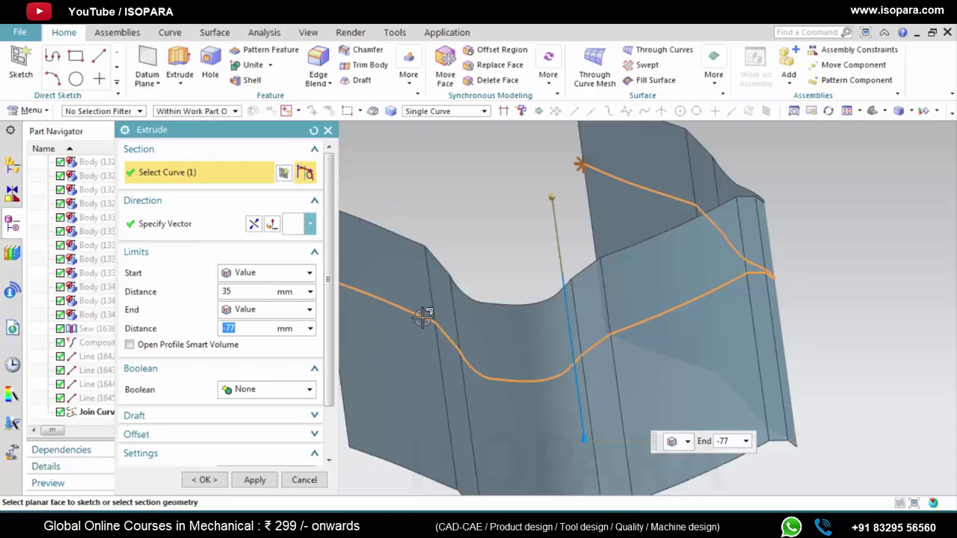
middle_click_drag(528, 314, 593, 334)
middle_click_drag(585, 334, 501, 316)
scroll(471, 269, "up", 5)
scroll(609, 339, "down", 5)
middle_click_drag(621, 371, 797, 242)
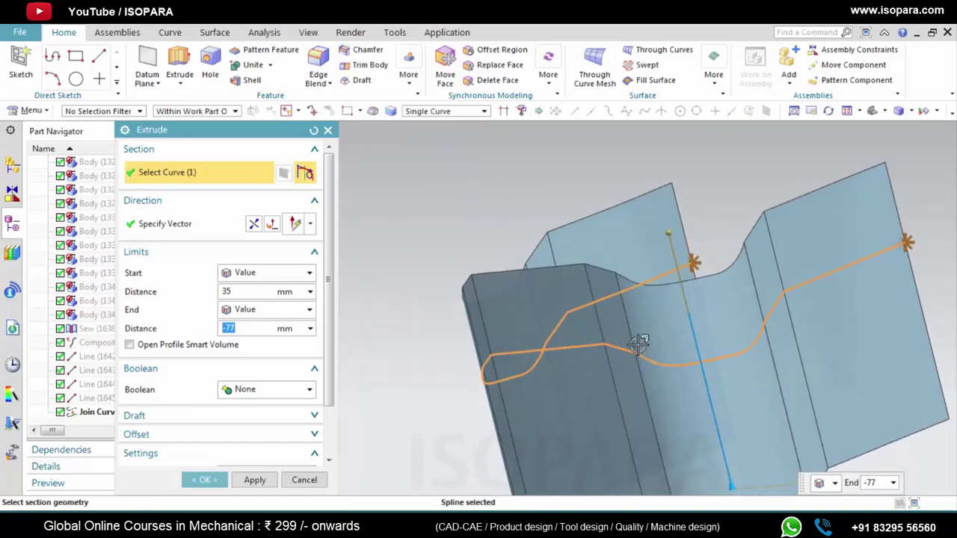
middle_click_drag(536, 336, 441, 276)
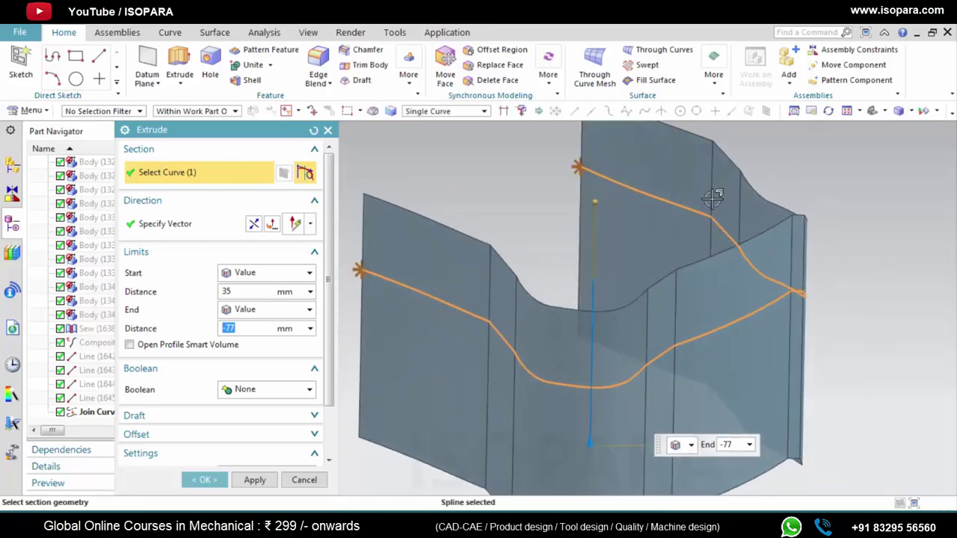
scroll(602, 342, "down", 3)
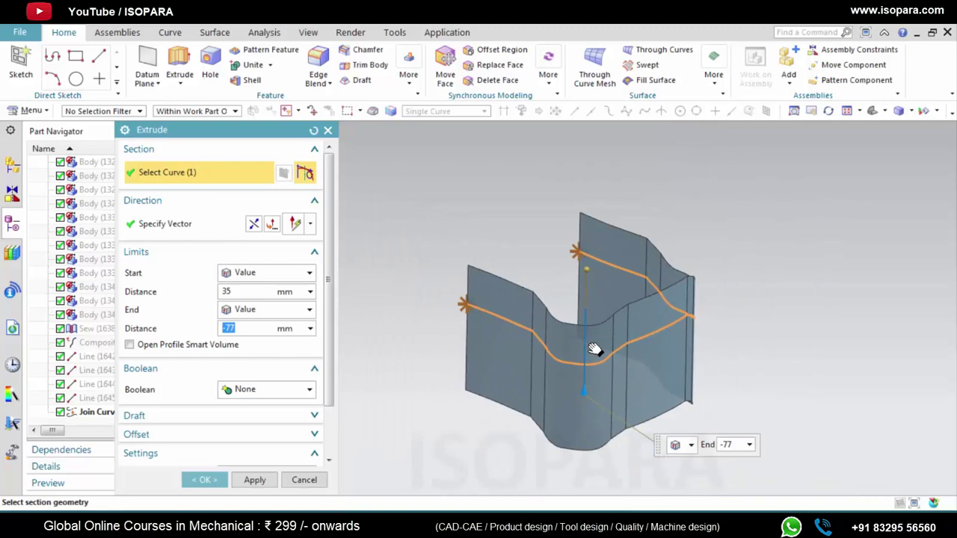
middle_click_drag(598, 352, 448, 352)
left_click(304, 480)
Smooth the joined curve with Smooth Curve String at G2 (Curvature) continuity, adding transition fillets
middle_click_drag(475, 409, 616, 183)
left_click(187, 33)
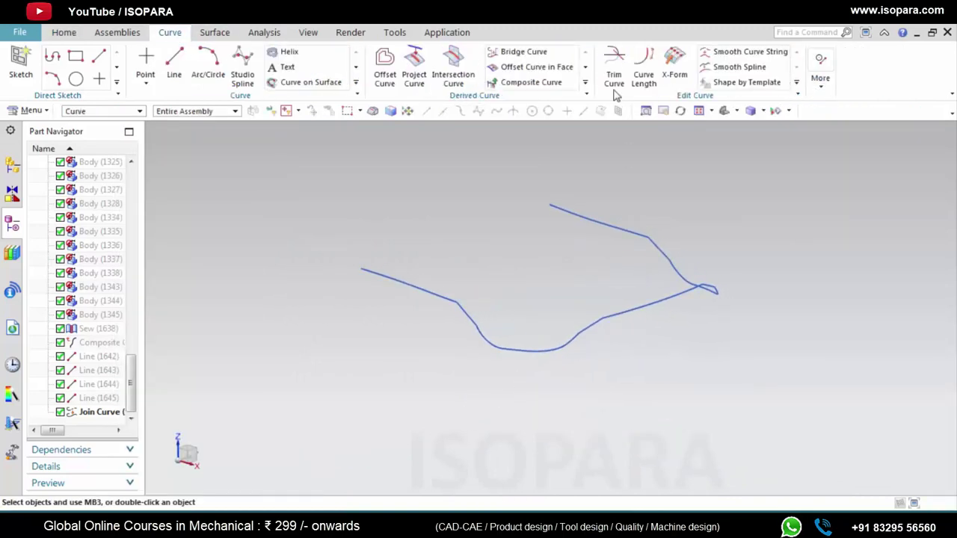
left_click(748, 58)
left_click(511, 345)
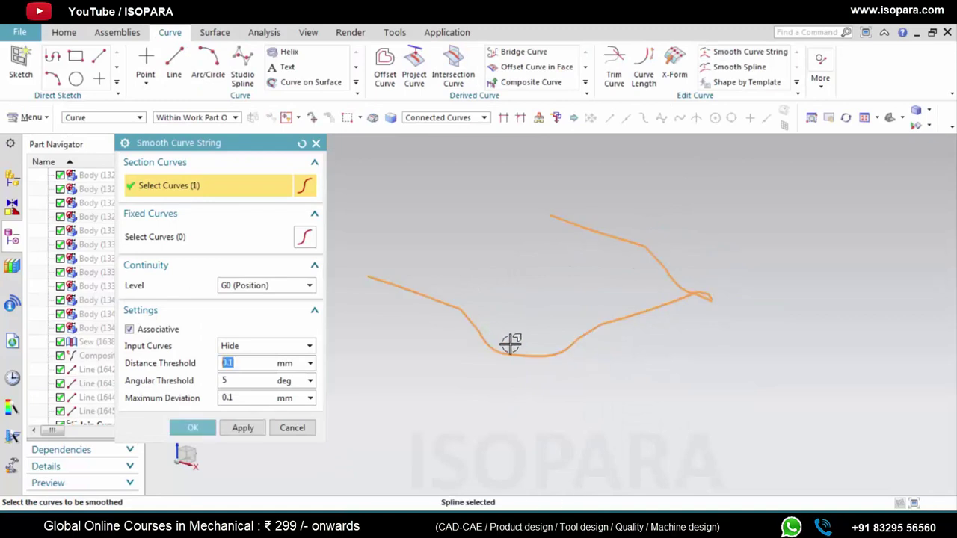
left_click(250, 291)
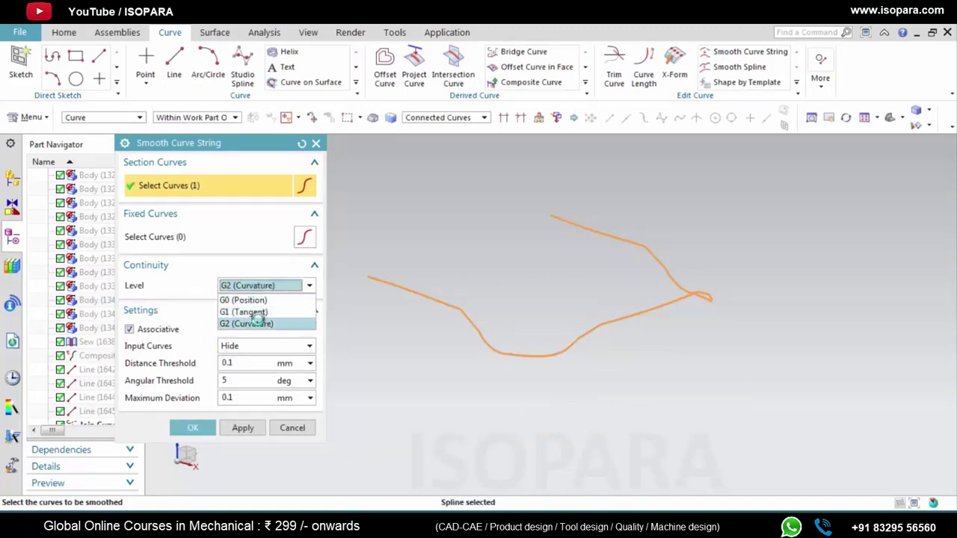
left_click(258, 324)
left_click(130, 301)
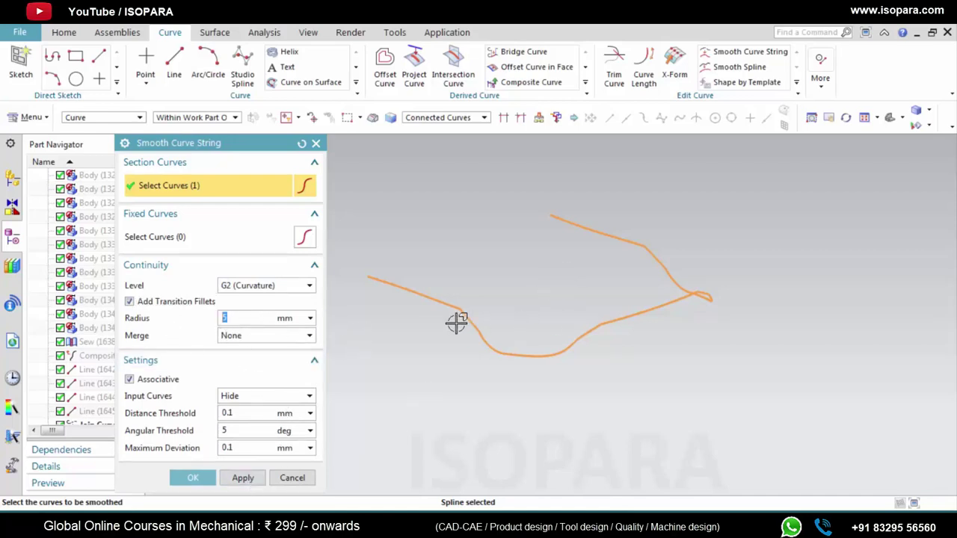
left_click(244, 477)
left_click(292, 478)
Preview an extrusion of the smoothed curve string to check its faces, and cancel the extrusion
middle_click_drag(585, 310, 523, 284)
left_click(64, 32)
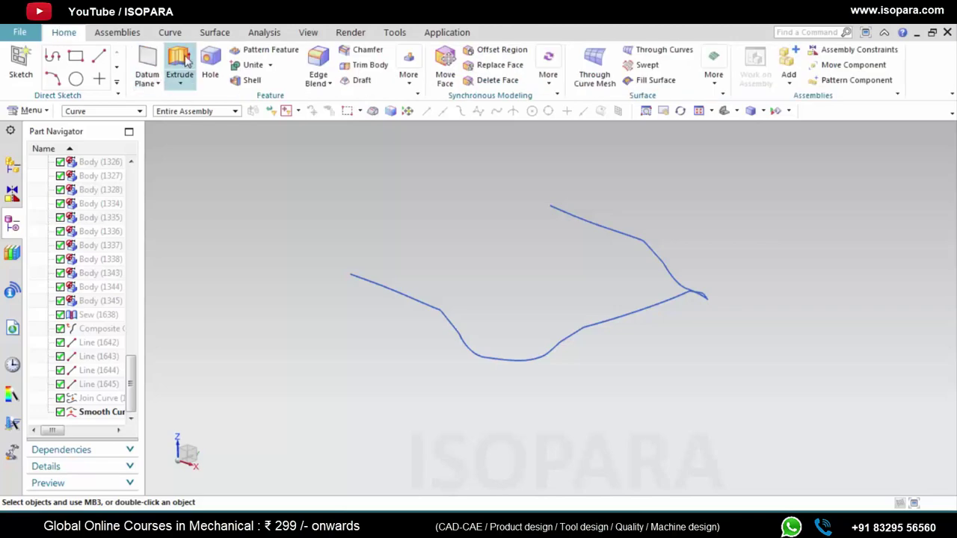
left_click(453, 331)
middle_click_drag(615, 381, 391, 416)
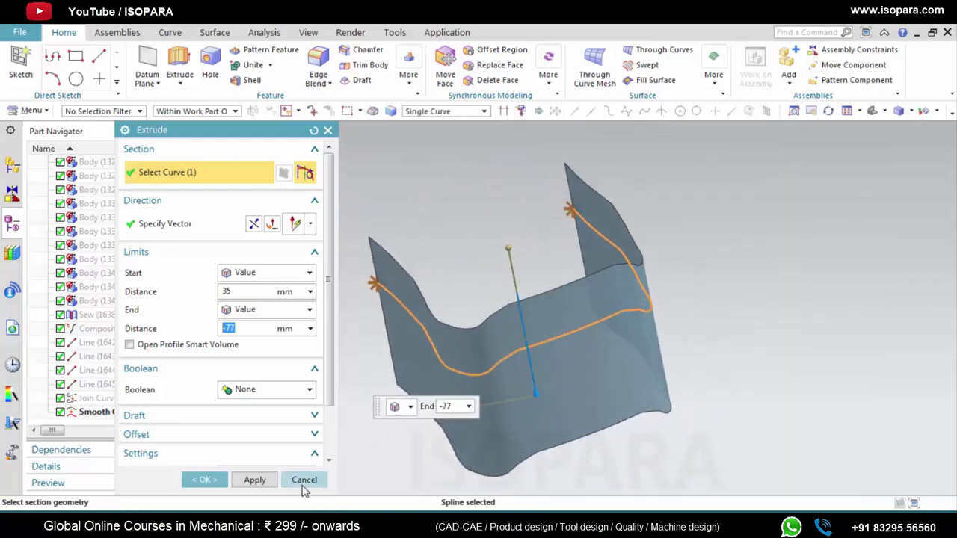
left_click(303, 484)
mouse_move(494, 399)
middle_mouse_down()
mouse_move(504, 369)
mouse_move(505, 386)
middle_mouse_up()
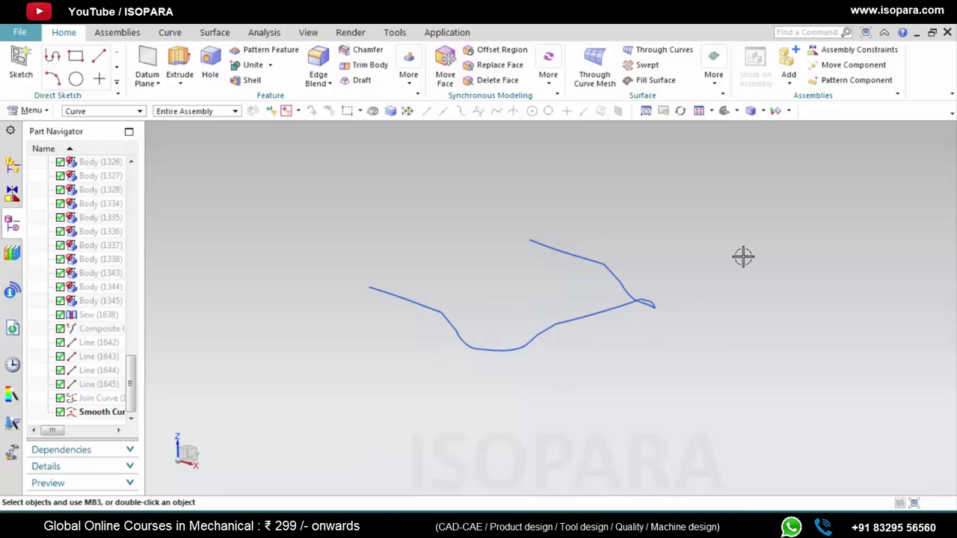
Smooth the curve with Smooth Spline of type Curvature at a smoothing factor of 16, accepting the removal of its parameters
left_click(172, 33)
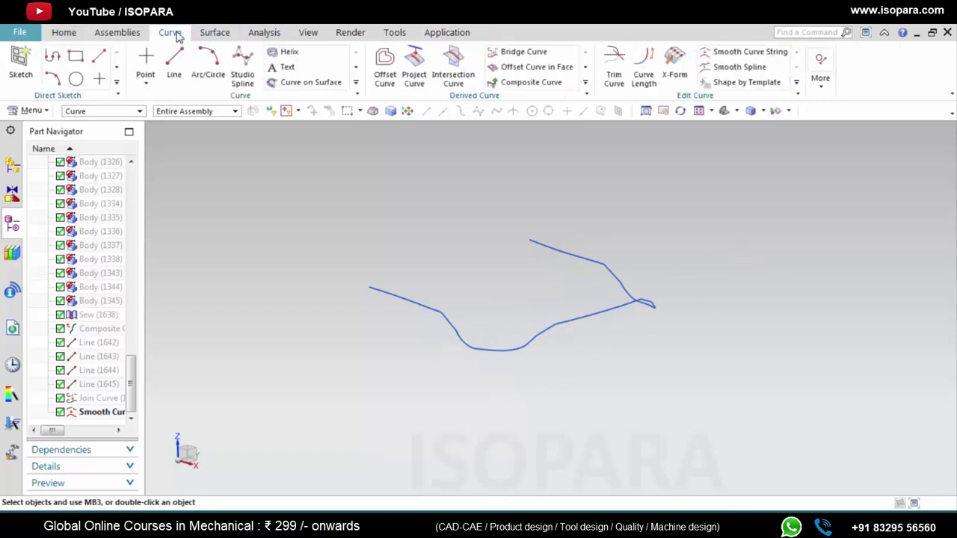
left_click(740, 67)
middle_click_drag(512, 239, 547, 238, "shift")
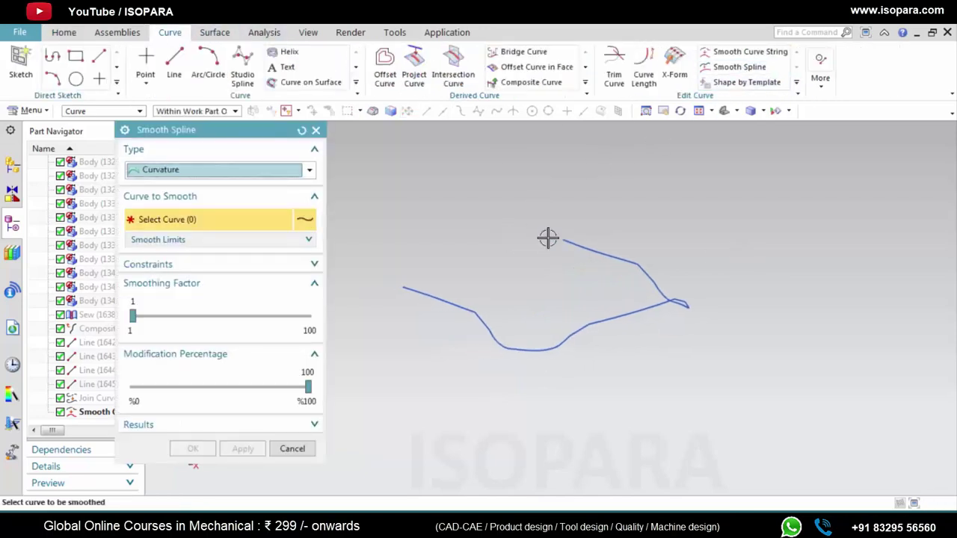
left_click(533, 349)
left_click(479, 291)
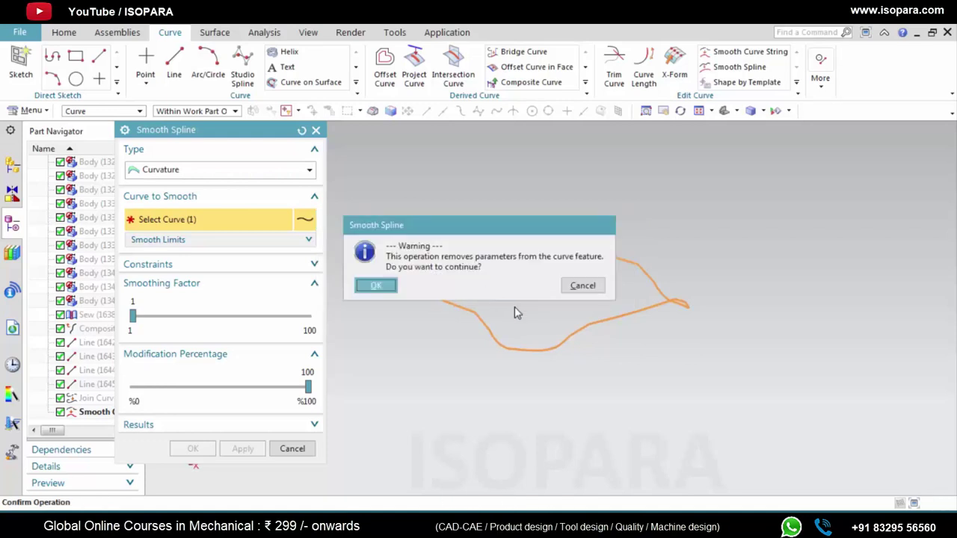
key("Return")
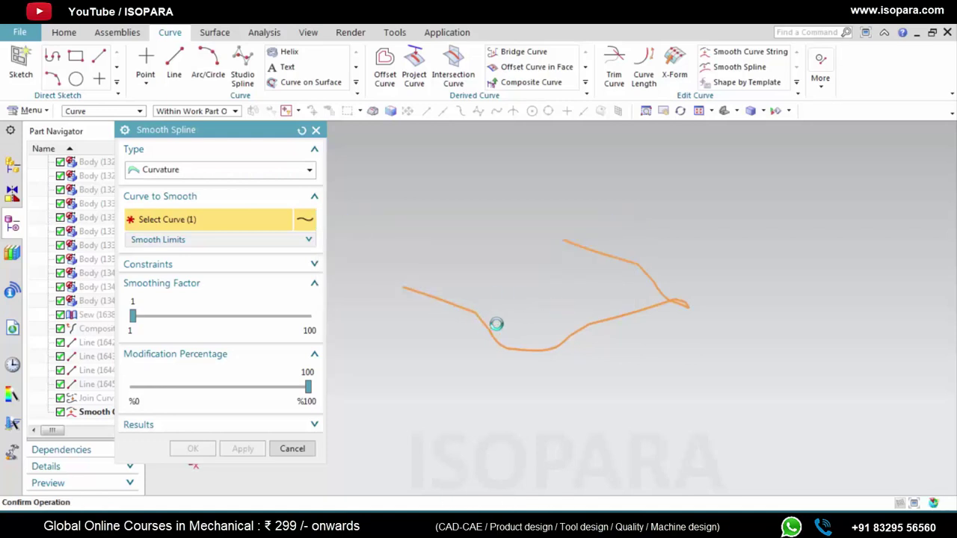
middle_click_drag(537, 301, 581, 310)
scroll(686, 235, "up", 4)
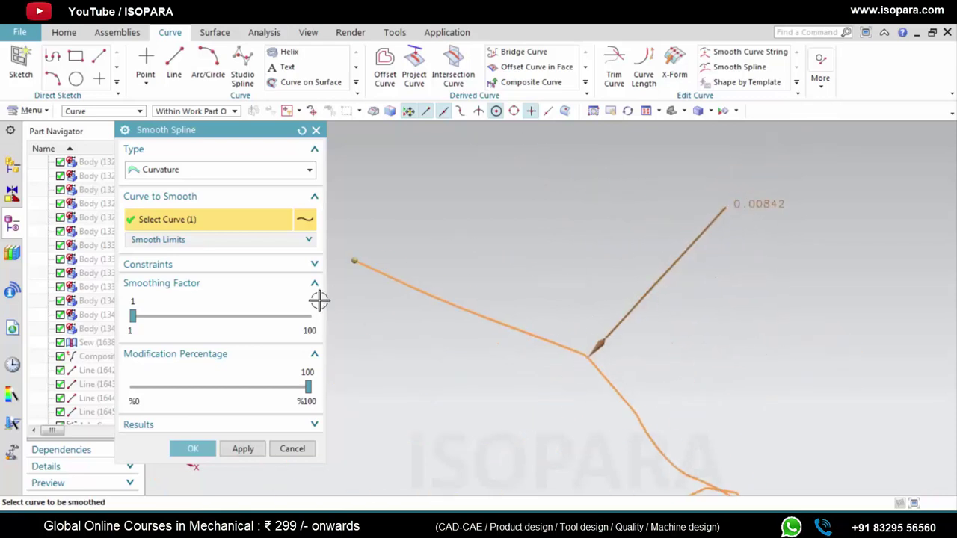
left_click_drag(133, 316, 141, 316)
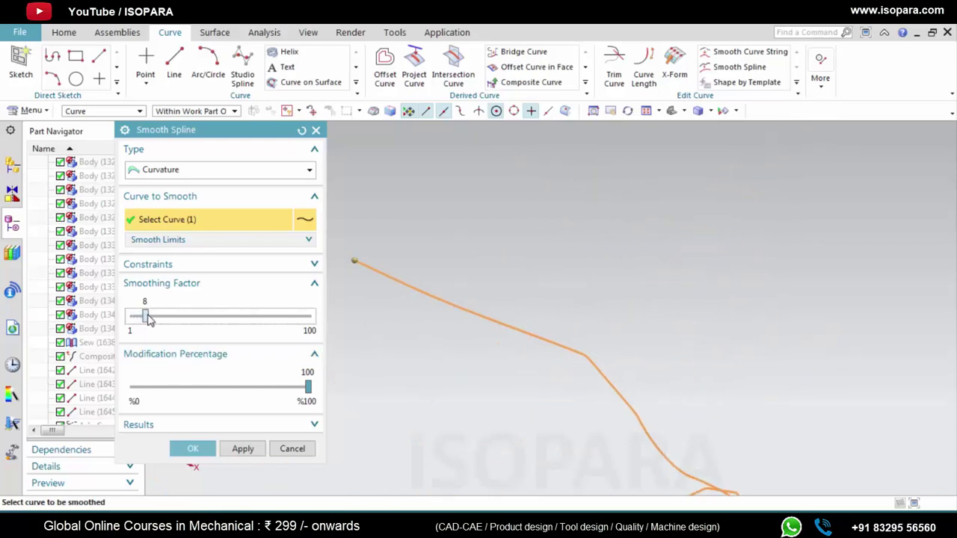
scroll(527, 373, "down", 5)
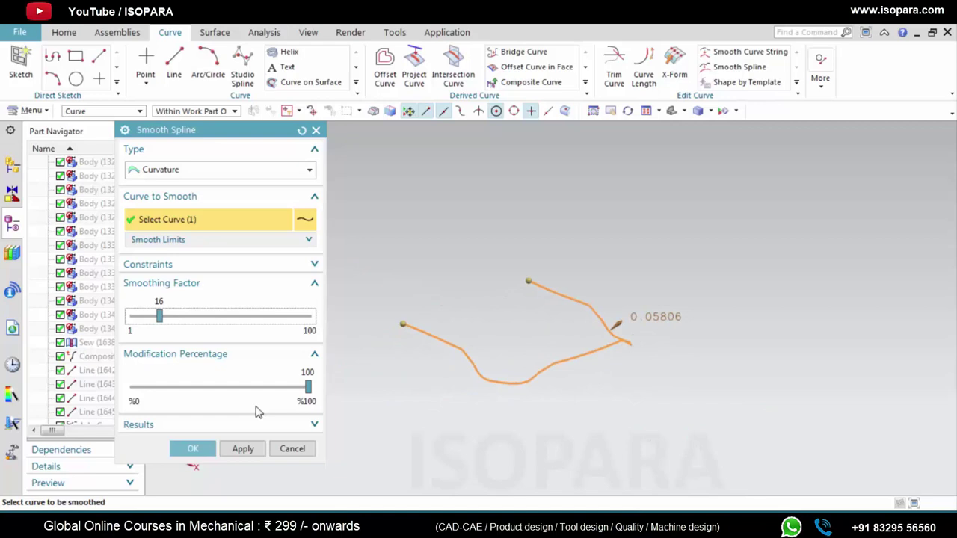
left_click(243, 450)
left_click(192, 448)
middle_click_drag(474, 382, 419, 357)
scroll(131, 411, "down", 1)
scroll(289, 380, "down", 5)
middle_click_drag(352, 397, 516, 396)
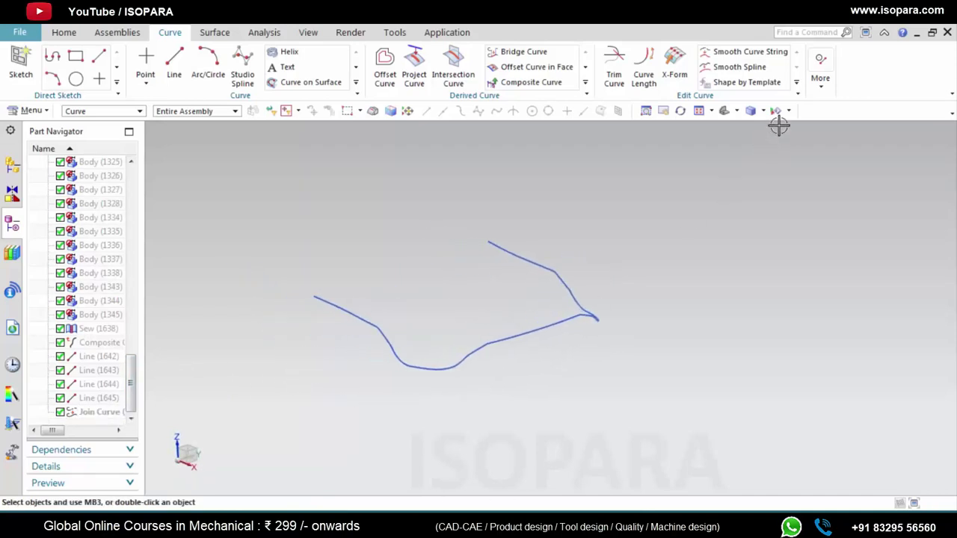
Apply Smooth Spline to the curve again at a smoothing factor of 43 and inspect its corners up close
left_click(736, 66)
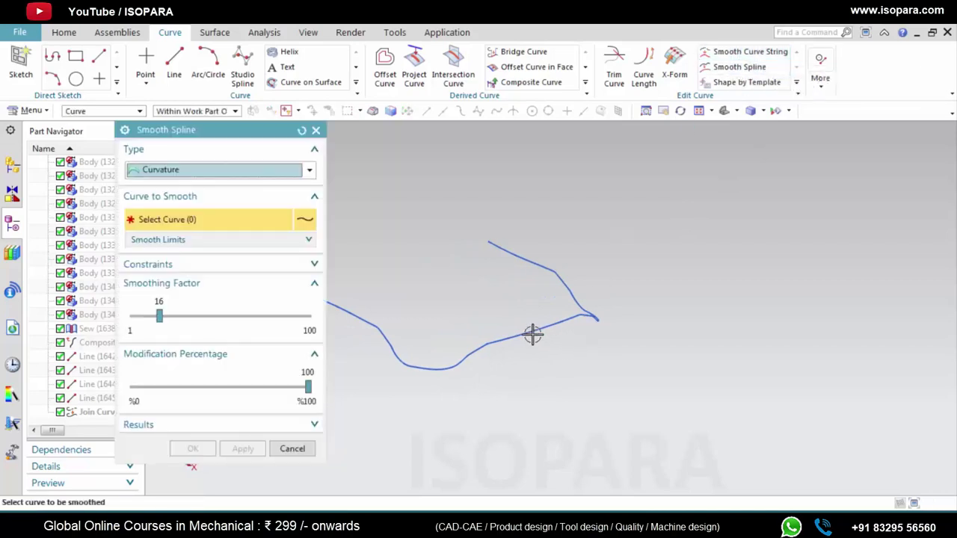
left_click(536, 333)
left_click(479, 290)
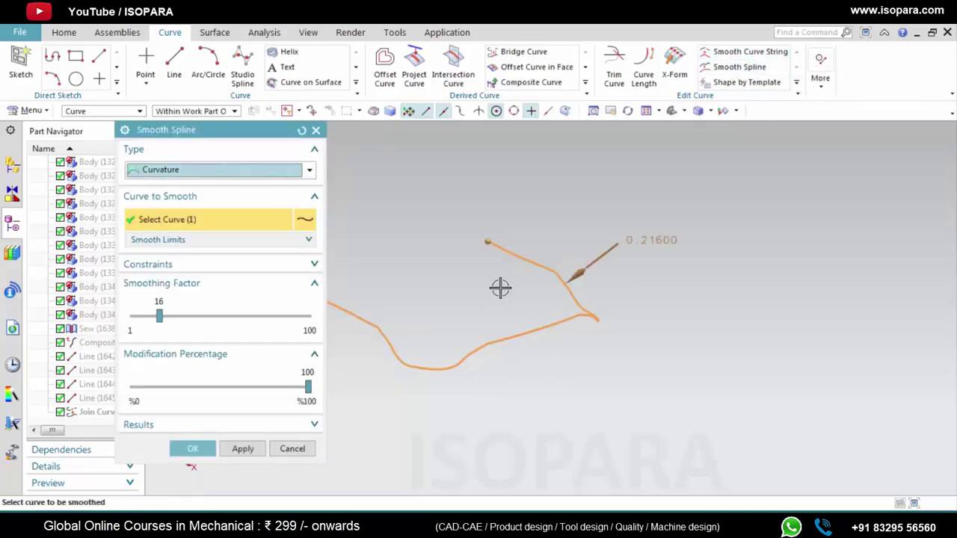
left_click_drag(159, 318, 187, 318)
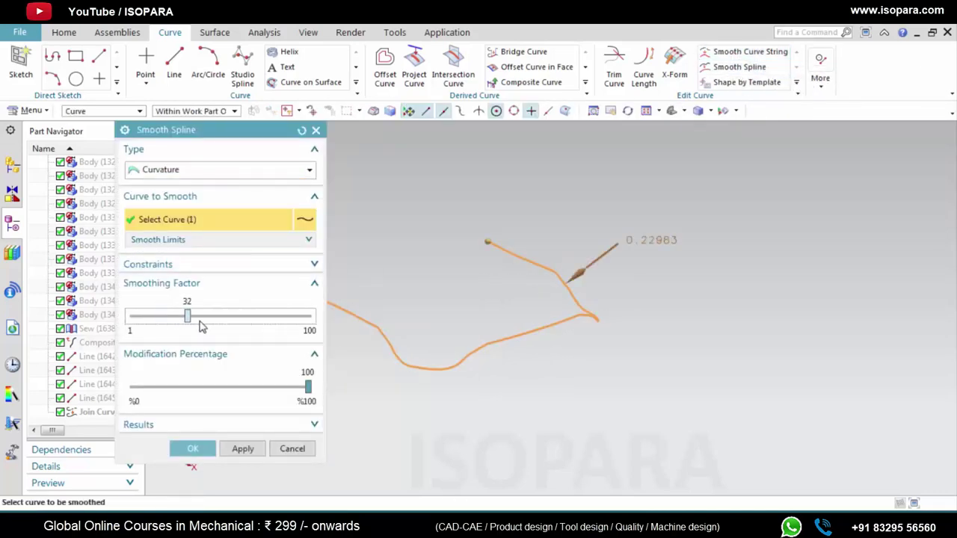
left_click(243, 448)
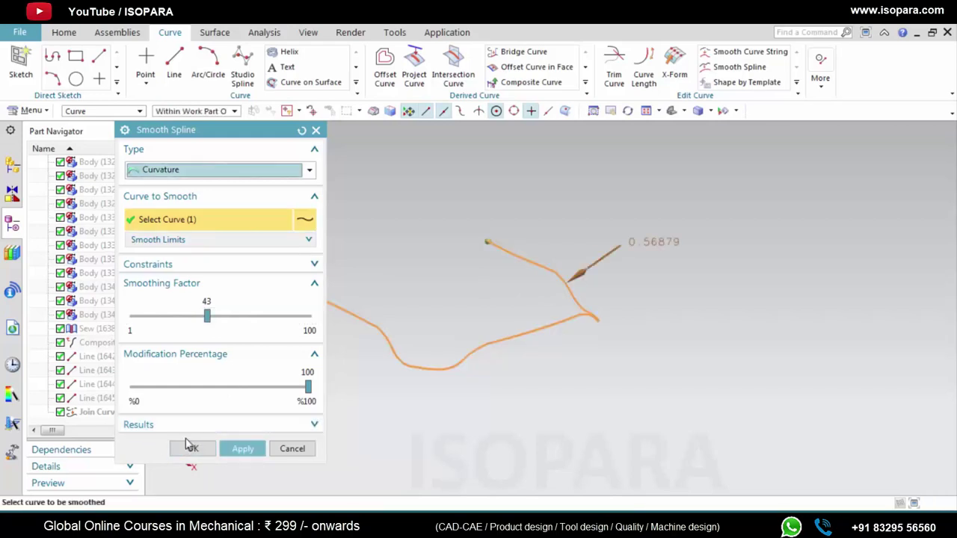
left_click(189, 451)
middle_click_drag(486, 379, 610, 302)
scroll(526, 324, "up", 3)
scroll(545, 244, "down", 2)
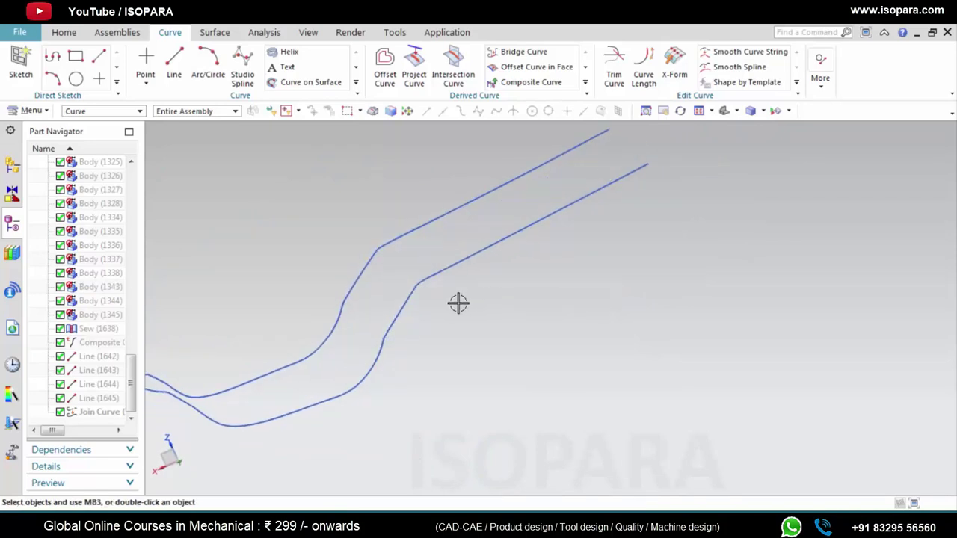
scroll(398, 303, "up", 4)
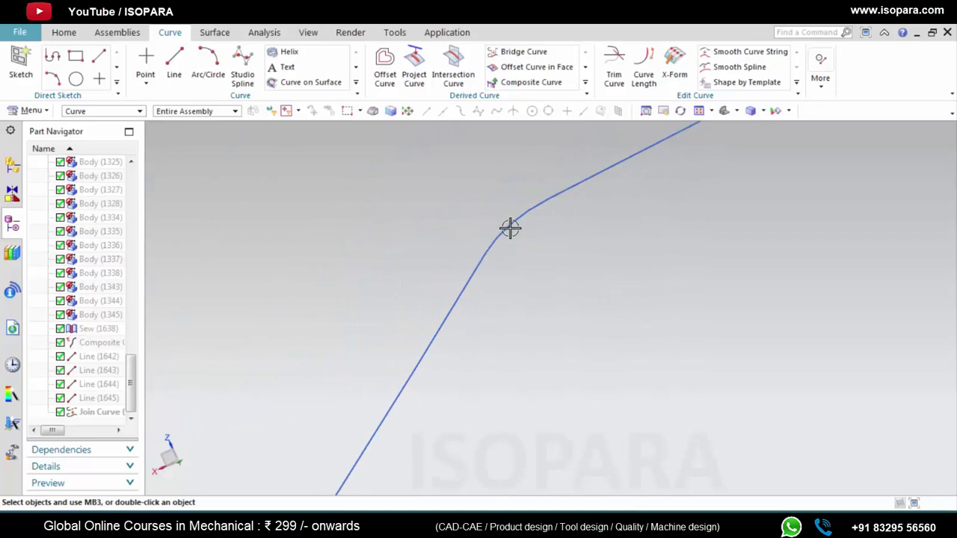
Undo the last spline smoothing on the curve
key("ctrl+z")
middle_click_drag(527, 259, 540, 295)
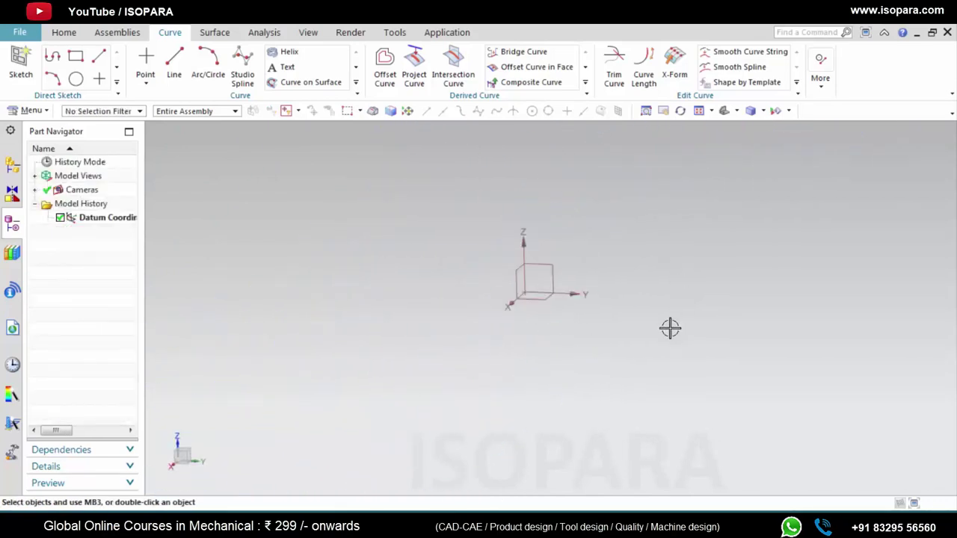
middle_click_drag(668, 326, 647, 350)
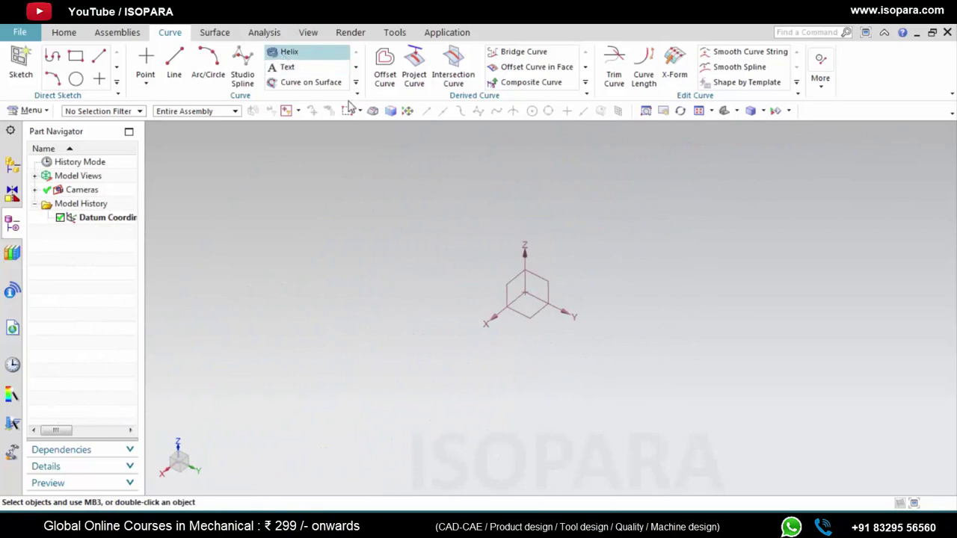
Create a helix along a vector at the datum origin with a 20 mm diameter and a 5 mm pitch
middle_click_drag(549, 299, 514, 296)
middle_click_drag(549, 327, 555, 310)
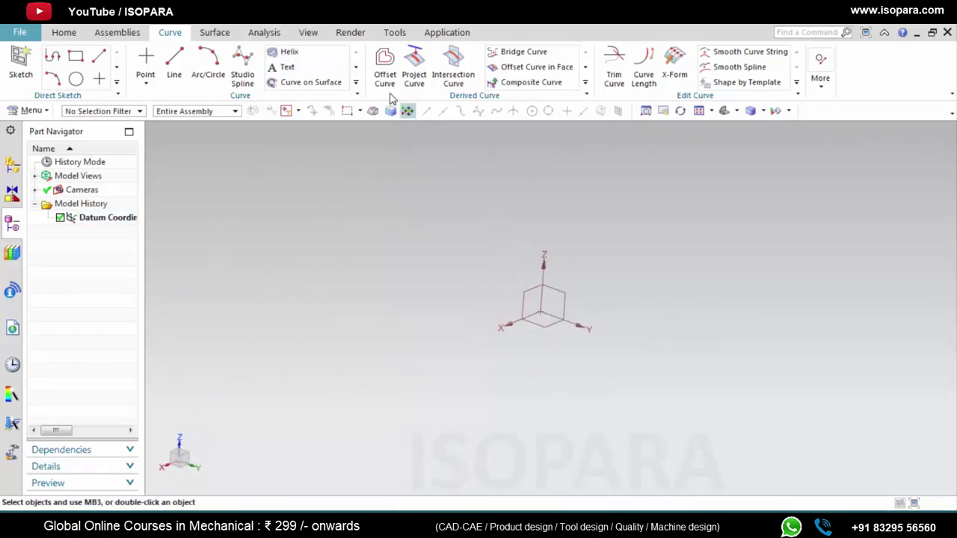
left_click(297, 57)
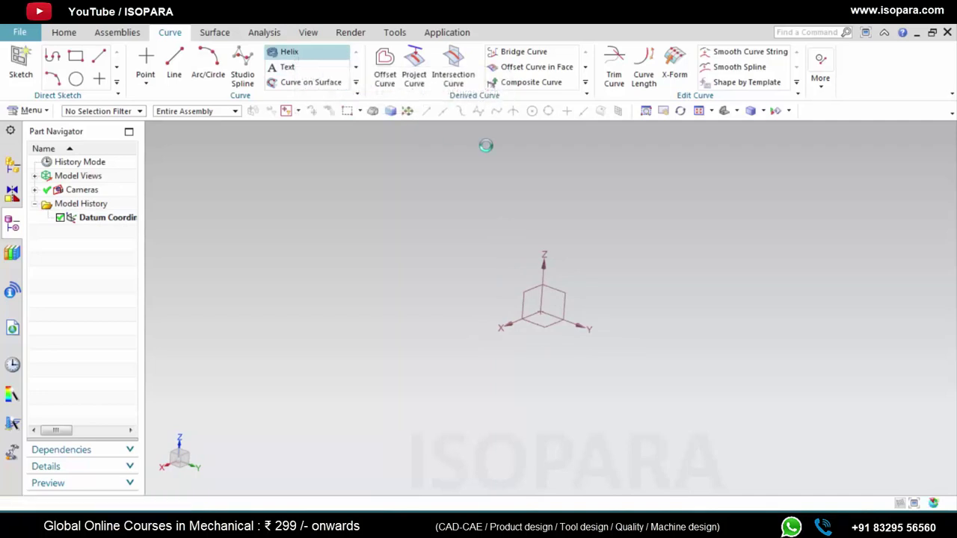
middle_click(587, 346)
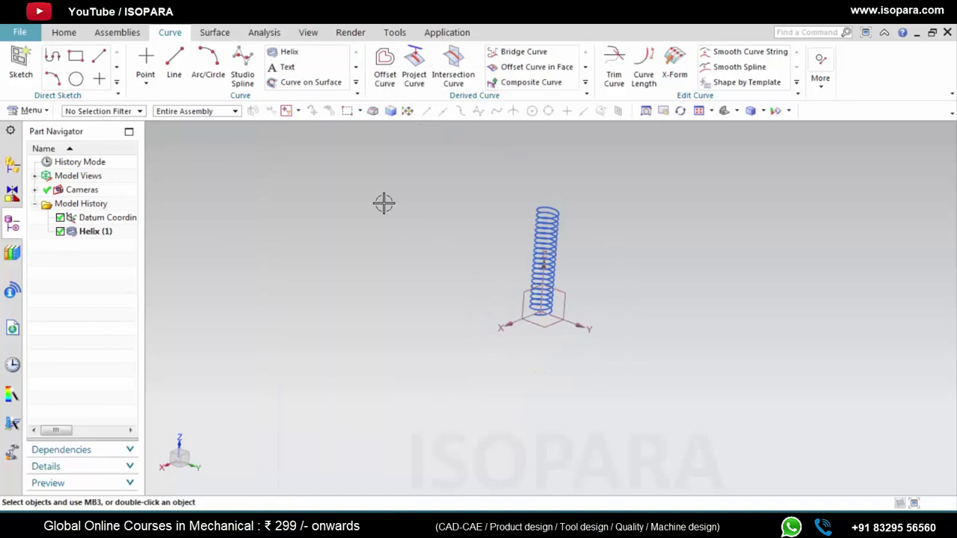
Reopen the helix for editing, compare the diameter and radius sizing, and define its size as a 20 mm radius
double_click(80, 232)
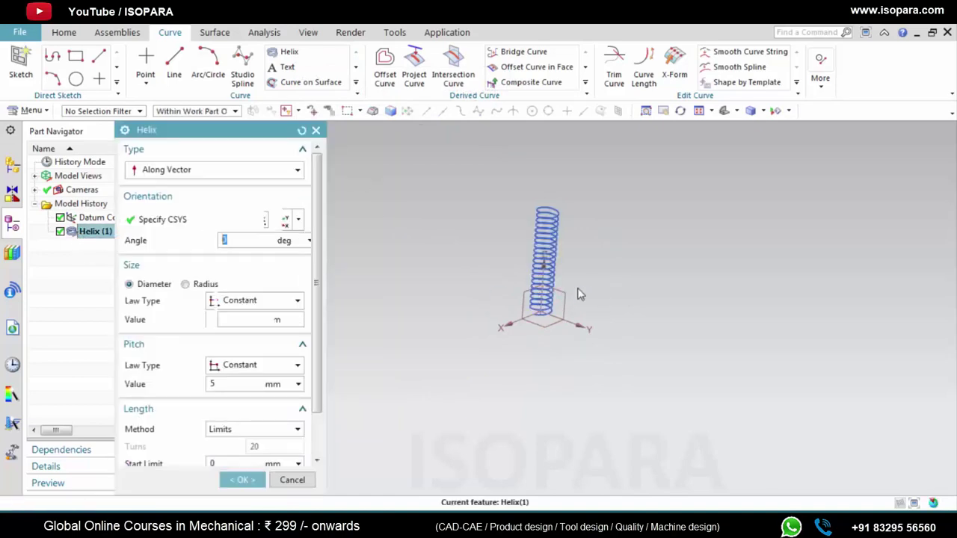
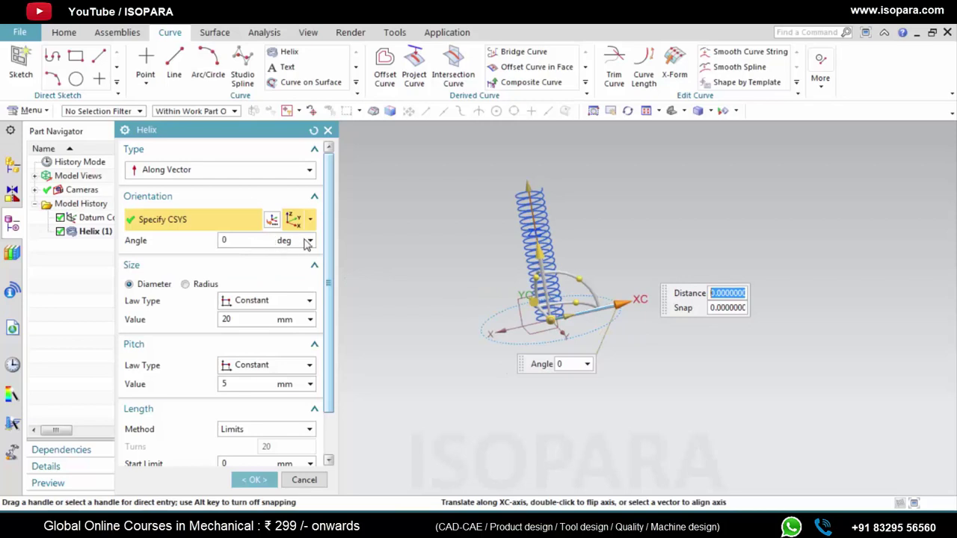
left_click(239, 273)
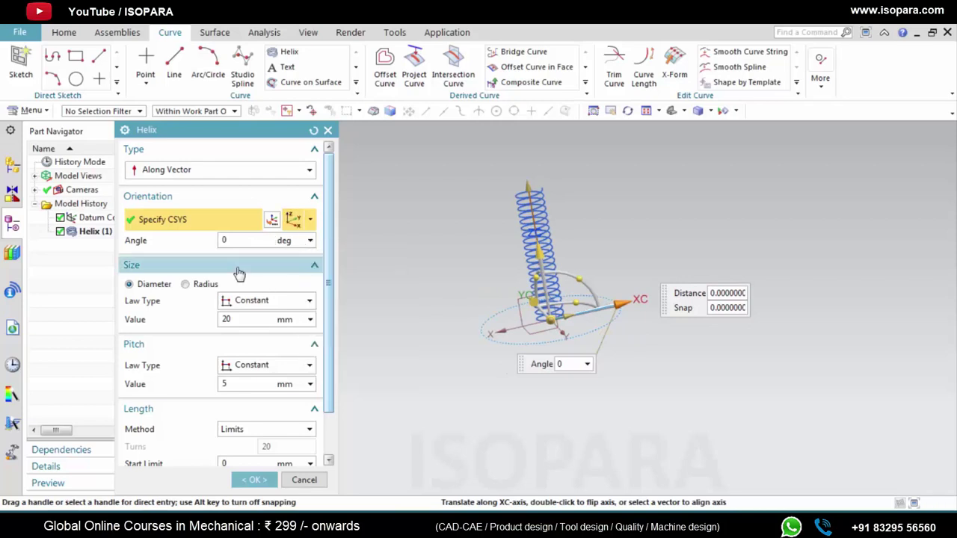
left_click(238, 271)
left_click(196, 267)
left_click(198, 288)
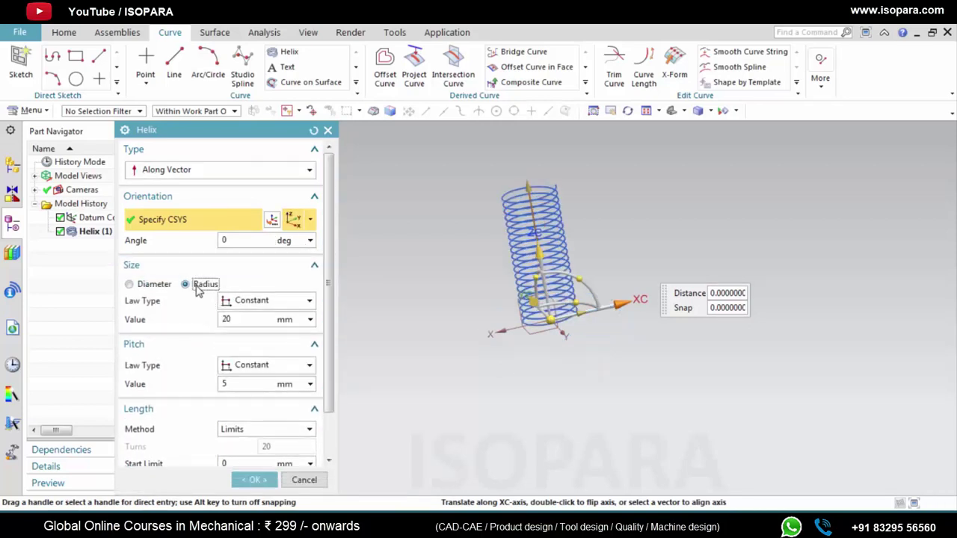
left_click(164, 285)
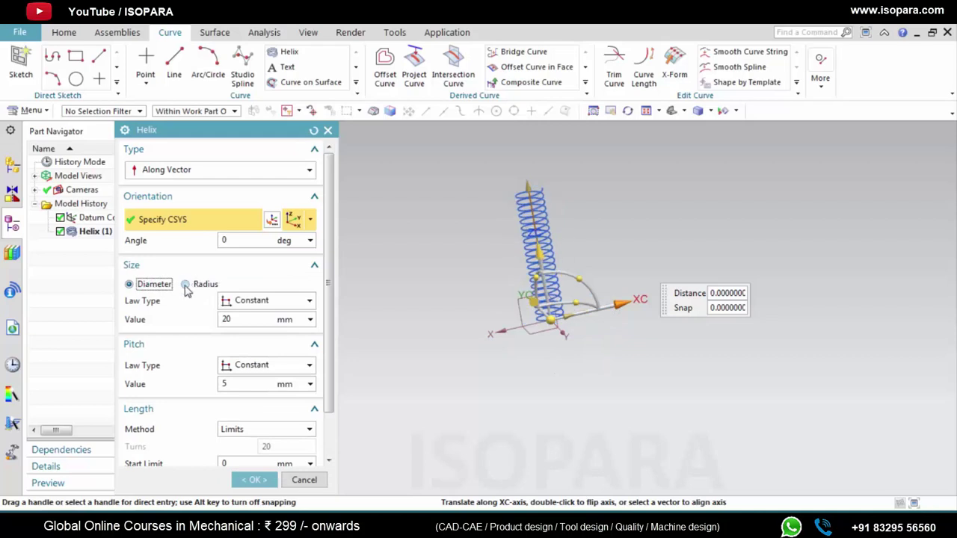
left_click(185, 285)
Set the helix's constant pitch to 10 mm and accept the edit
scroll(189, 370, "down", 2)
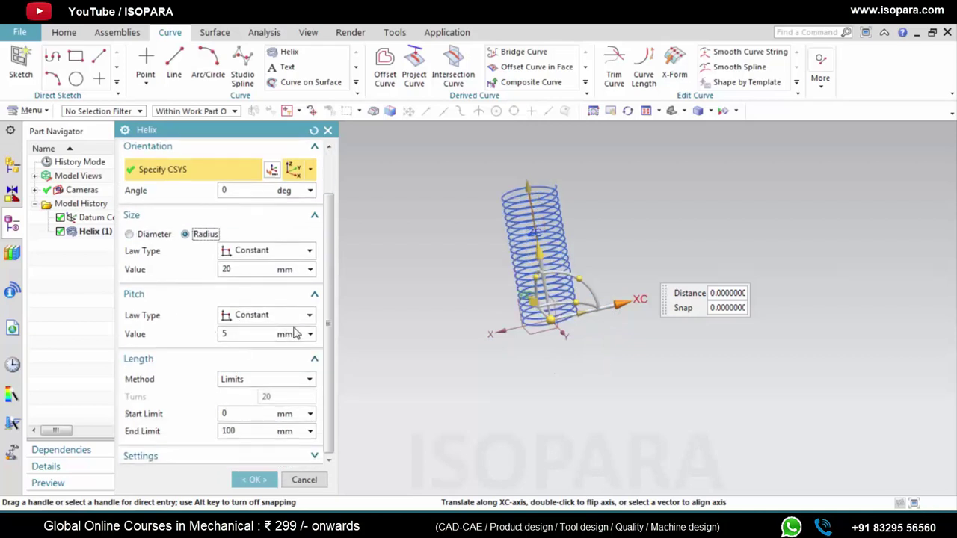
scroll(496, 228, "up", 2)
scroll(252, 366, "up", 2)
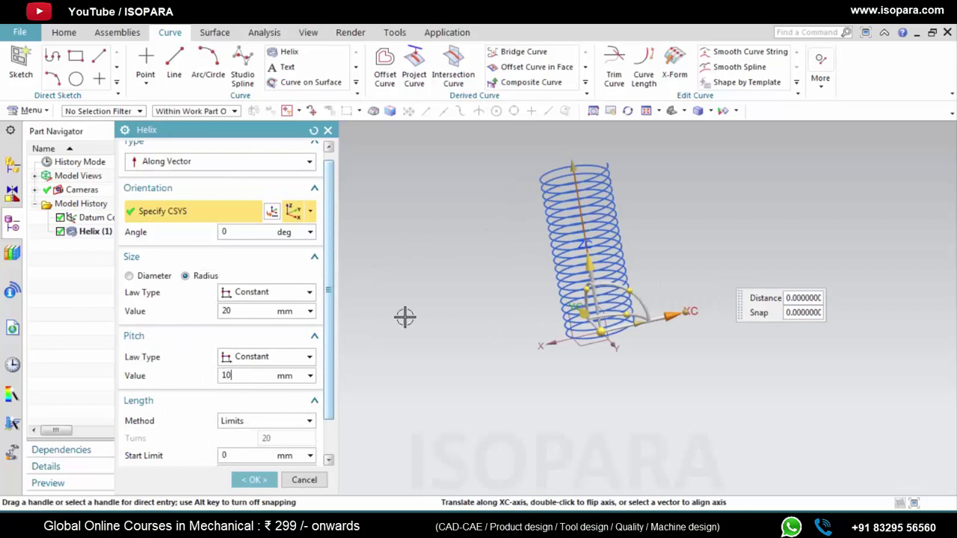
middle_click(436, 288)
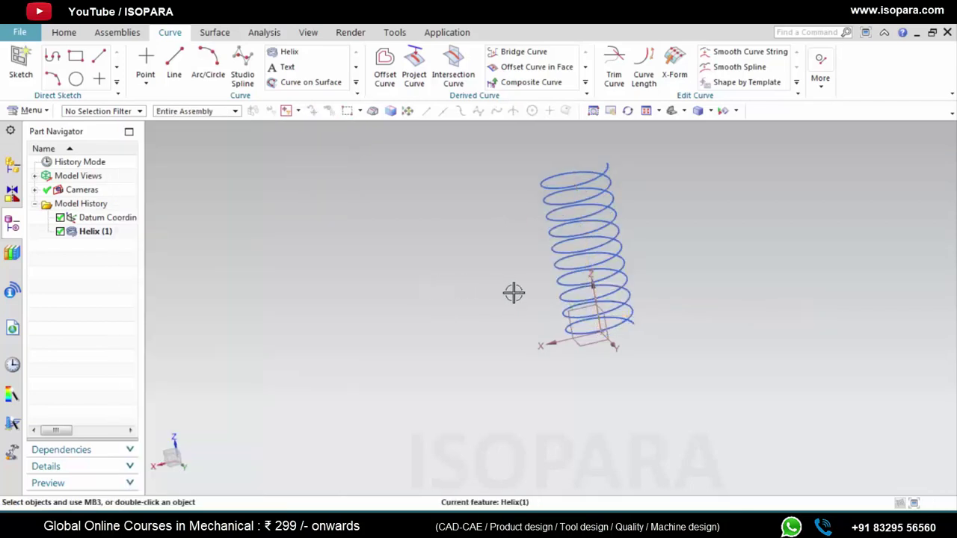
Reopen the helix for editing and check which helix types are available besides Along Vector
middle_click_drag(568, 269, 500, 259)
double_click(580, 173)
left_click(305, 171)
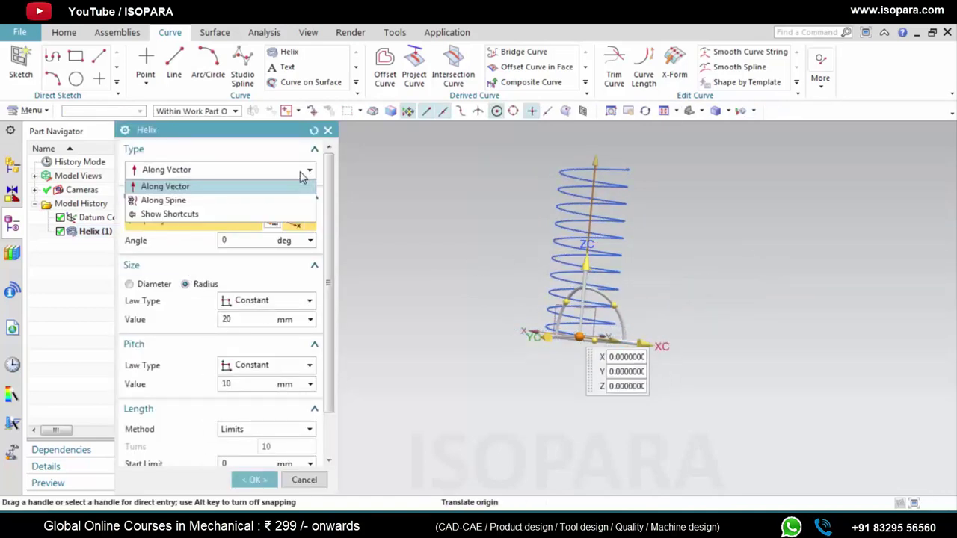
left_click(303, 171)
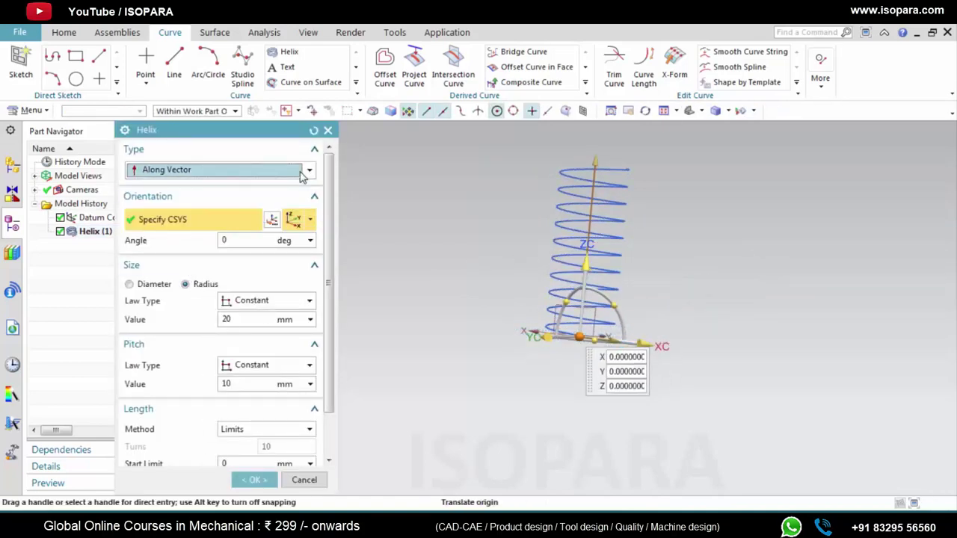
Try other coordinate system methods for the helix's orientation and return to the original placement at the datum origin
left_click(308, 220)
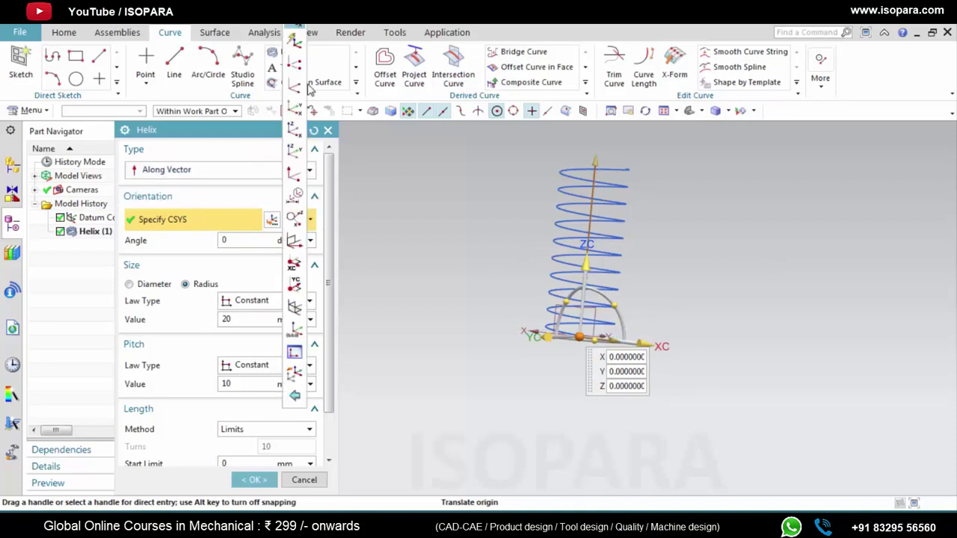
left_click(296, 35)
middle_click_drag(574, 273, 405, 270)
left_click(672, 329)
left_click(312, 220)
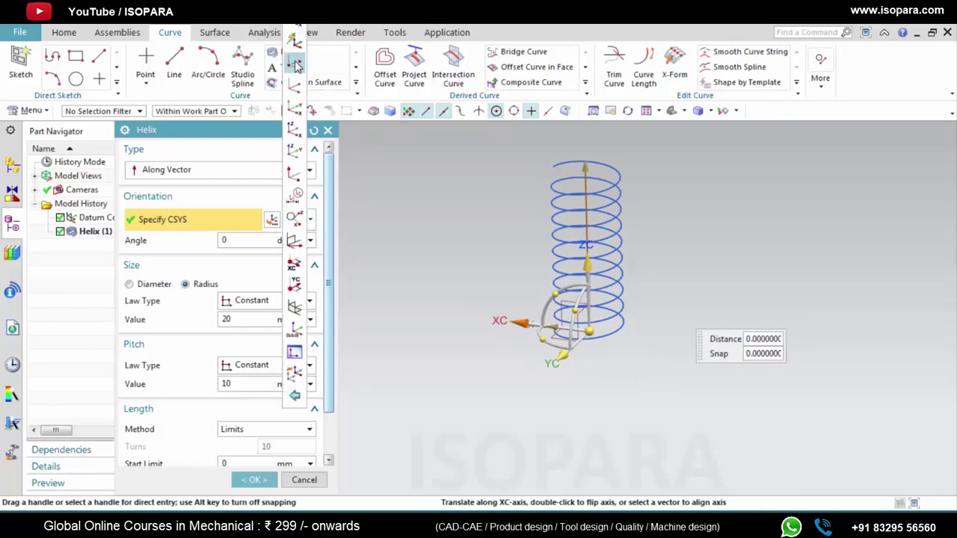
left_click(295, 129)
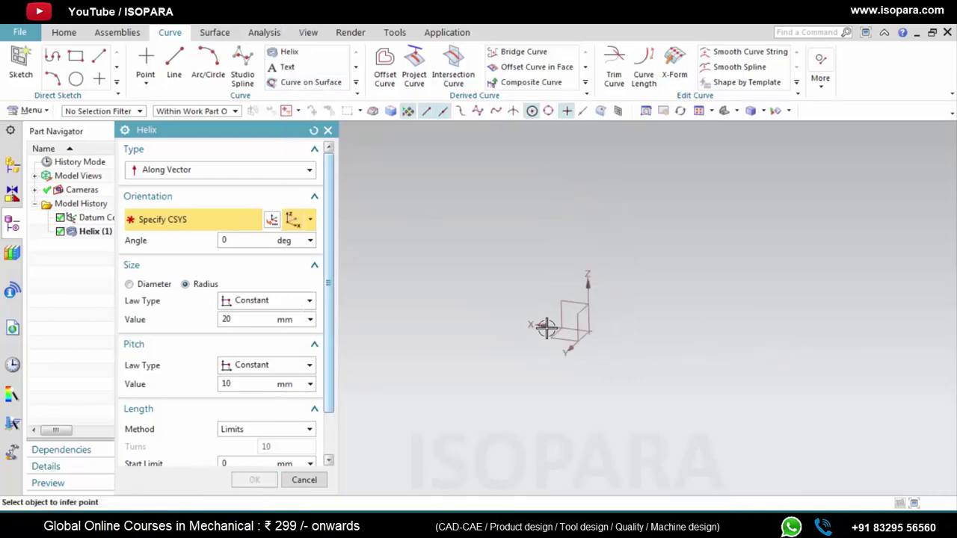
middle_click_drag(602, 349, 583, 338)
left_click(311, 220)
left_click(295, 61)
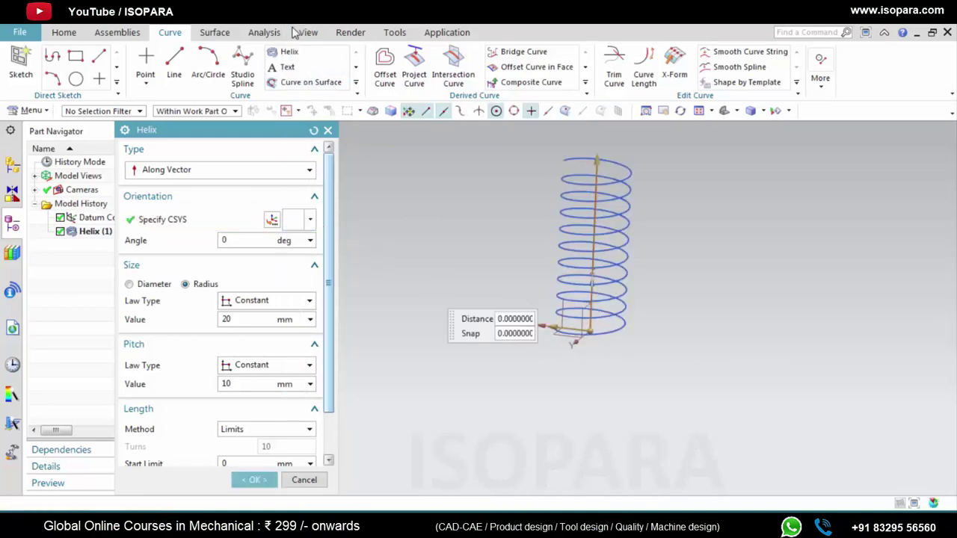
middle_click_drag(530, 262, 448, 246)
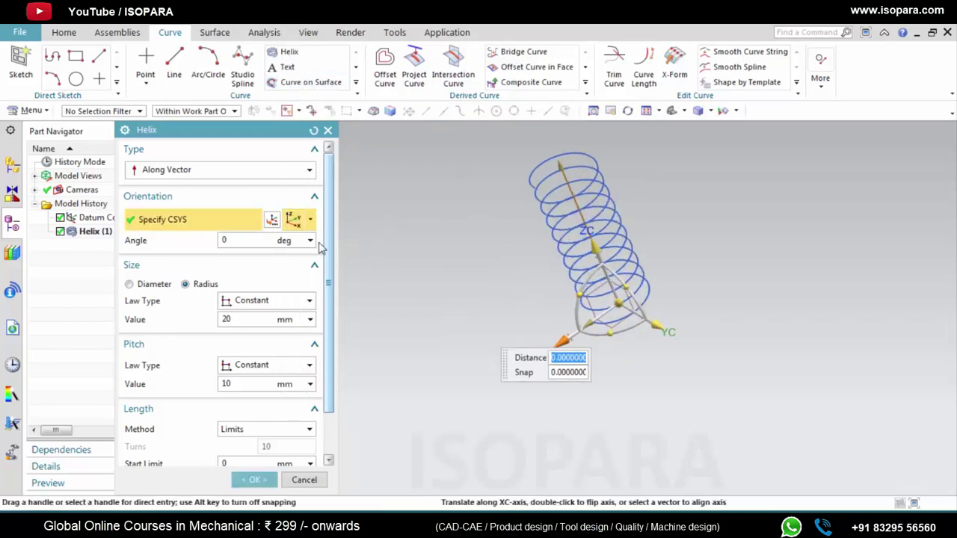
Set the helix's orientation angle to 10 degrees and accept the edit
left_click(275, 237)
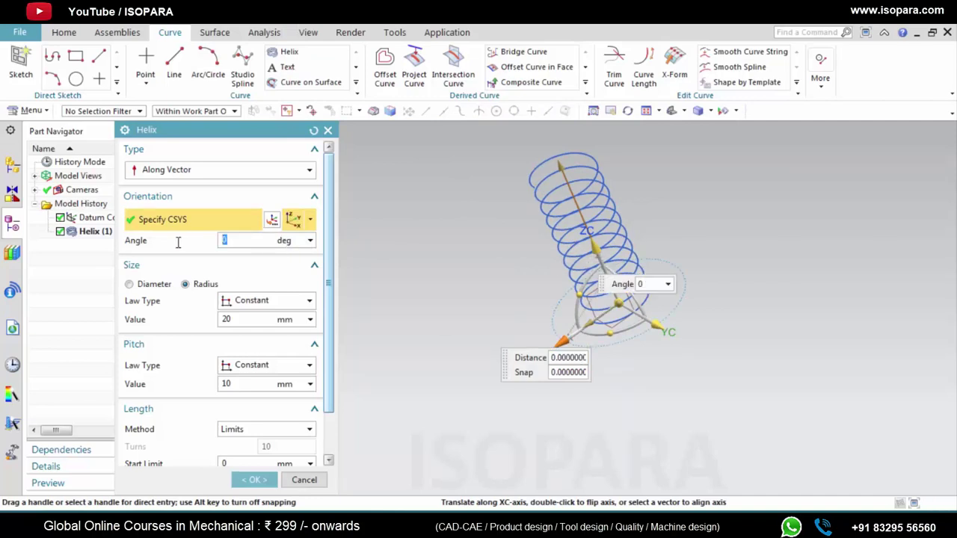
middle_click(431, 226)
middle_click_drag(470, 242, 497, 226)
scroll(497, 227, "up", 3)
Reopen the helix settings, try the Left Hand turn direction, and set it back to Right Hand
double_click(94, 231)
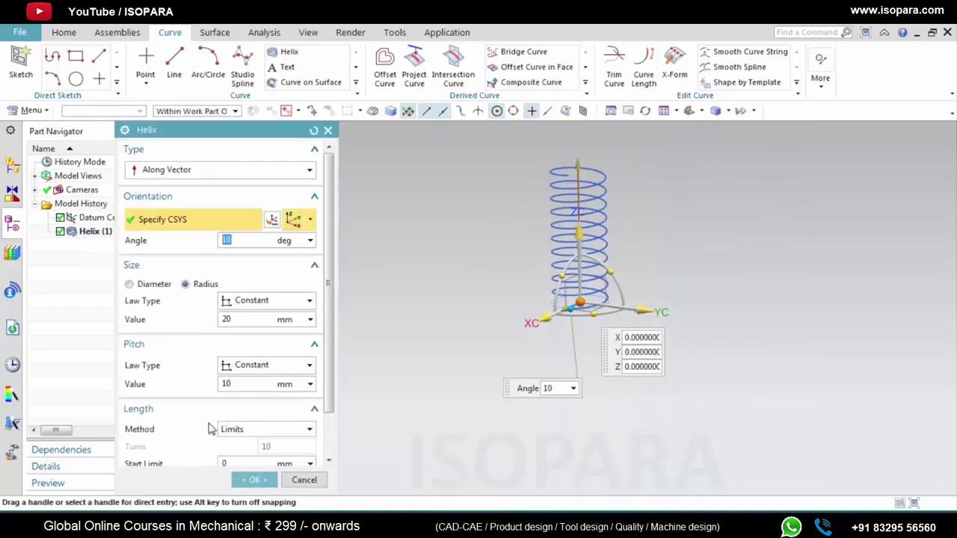
scroll(216, 427, "down", 2)
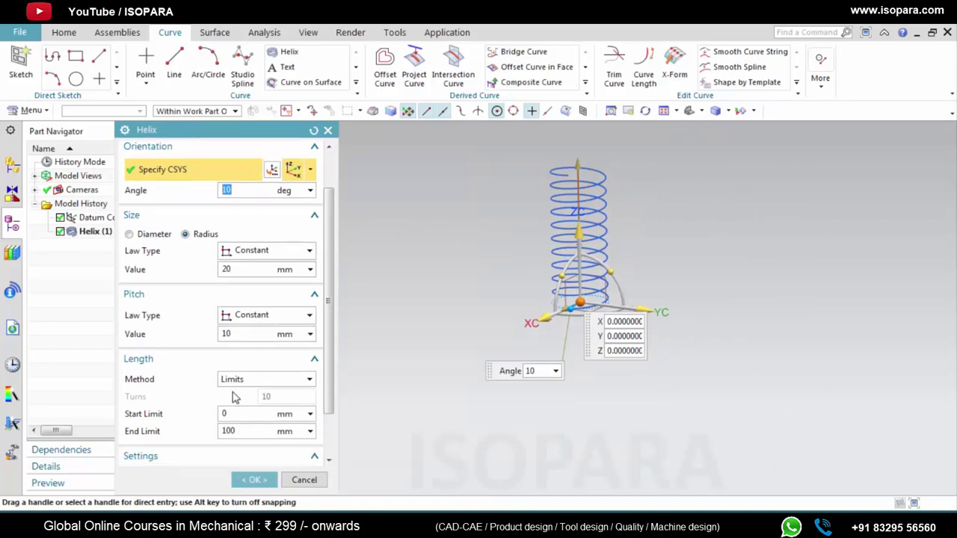
left_click(221, 456)
left_click(267, 416)
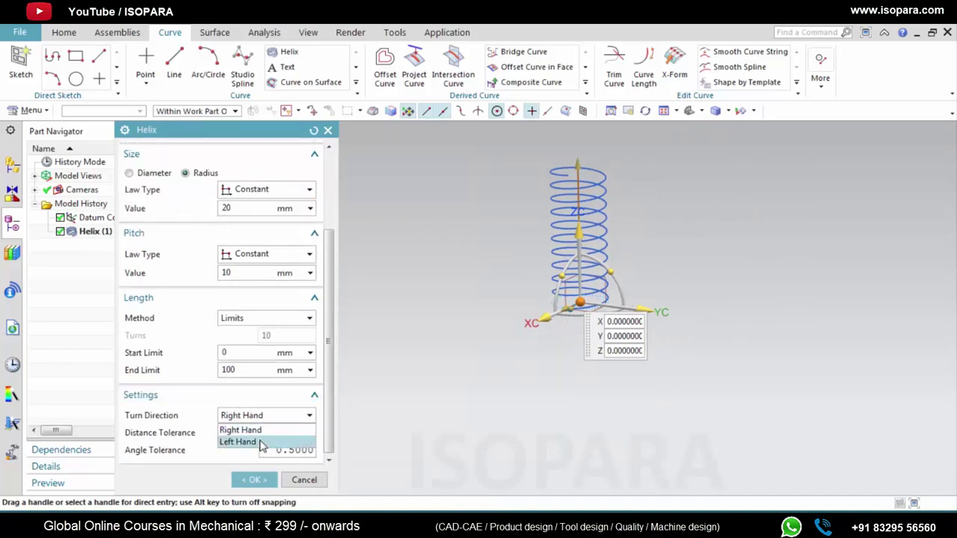
left_click(275, 442)
left_click(259, 417)
left_click(250, 429)
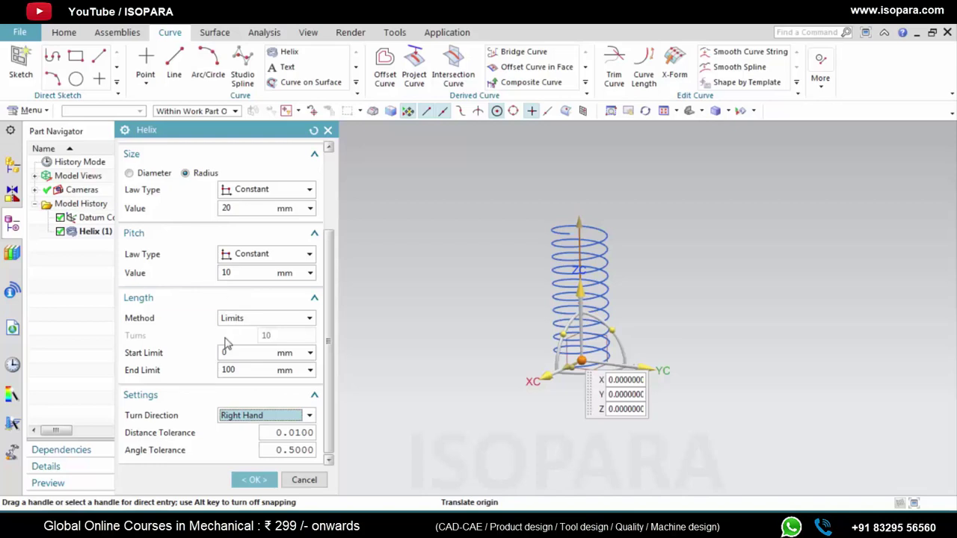
Check the Limits and Turns length methods of the helix and cancel the edit
left_click(251, 319)
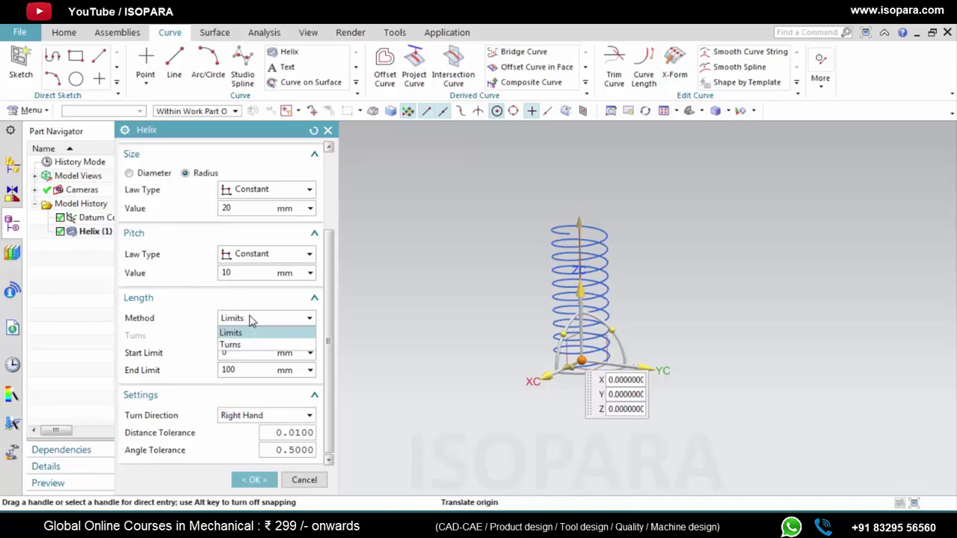
left_click(180, 319)
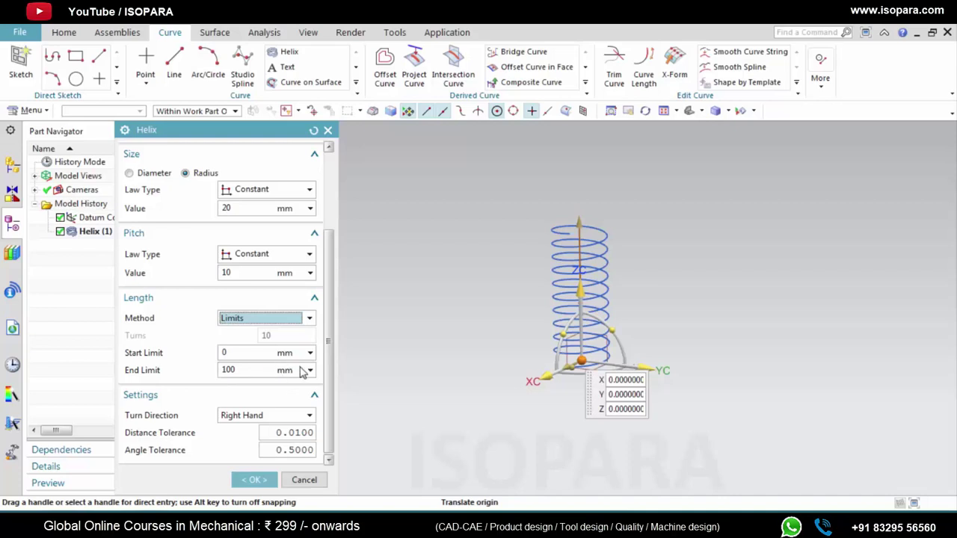
scroll(224, 316, "up", 3)
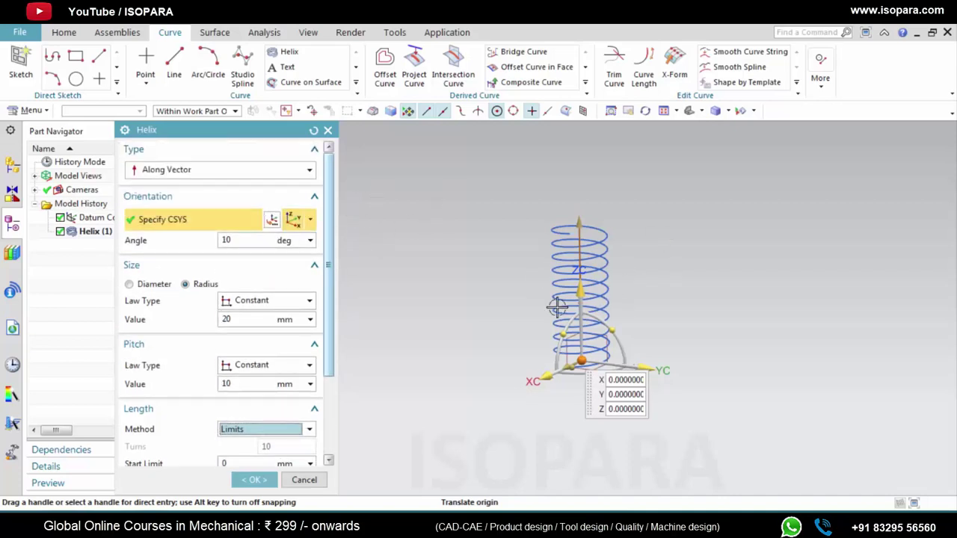
left_click(305, 481)
Hide the helix in the graphics view
middle_click_drag(493, 336, 587, 256)
left_click(582, 240)
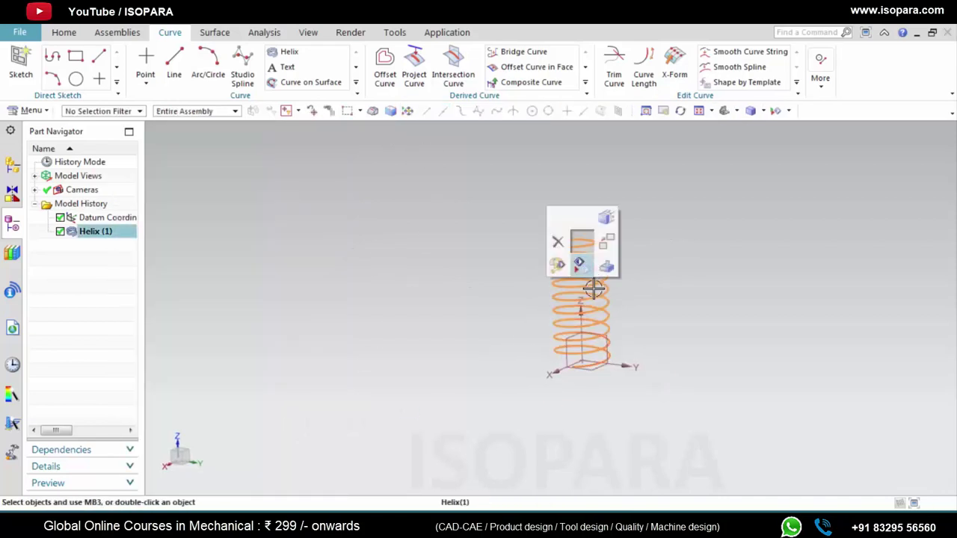
left_click(584, 226)
Create a second helix along a vector at the datum origin with a 20 mm diameter and a 5 mm pitch
left_click(289, 67)
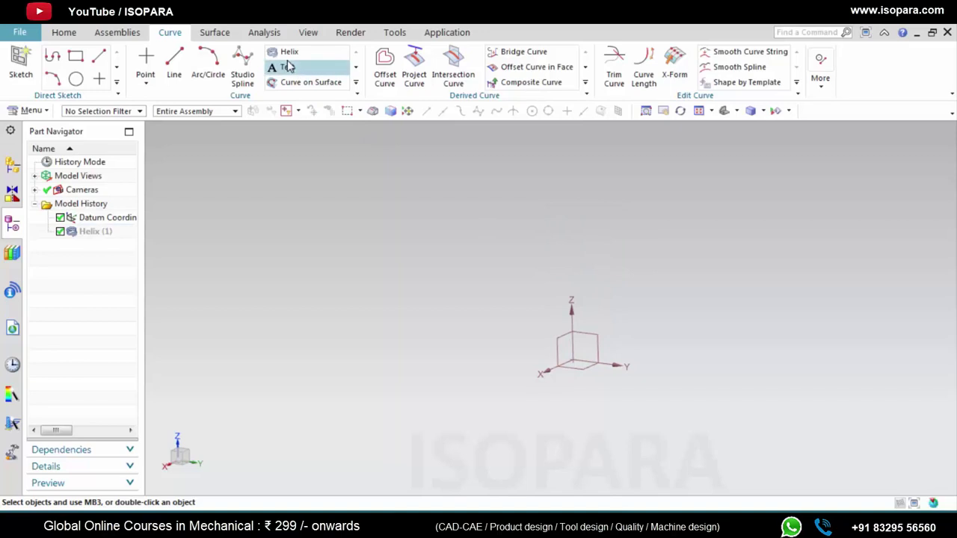
left_click(288, 51)
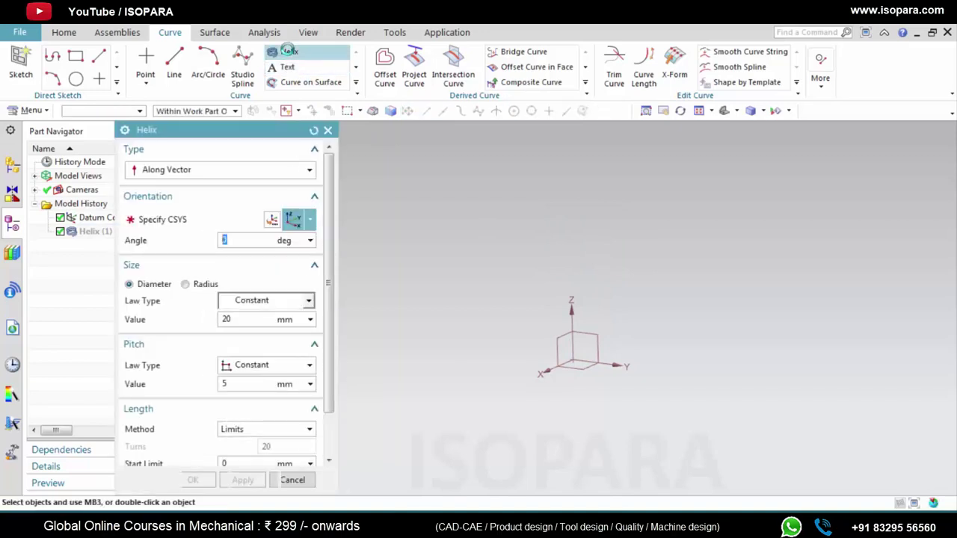
middle_click(508, 220)
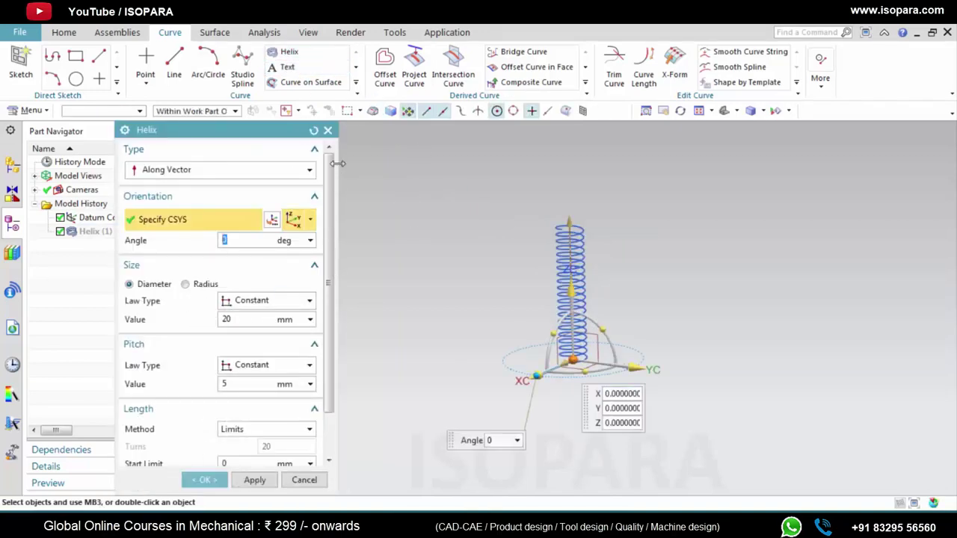
left_click(328, 130)
Delete both helices from the model history
left_click(97, 246)
left_click(112, 232, "ctrl")
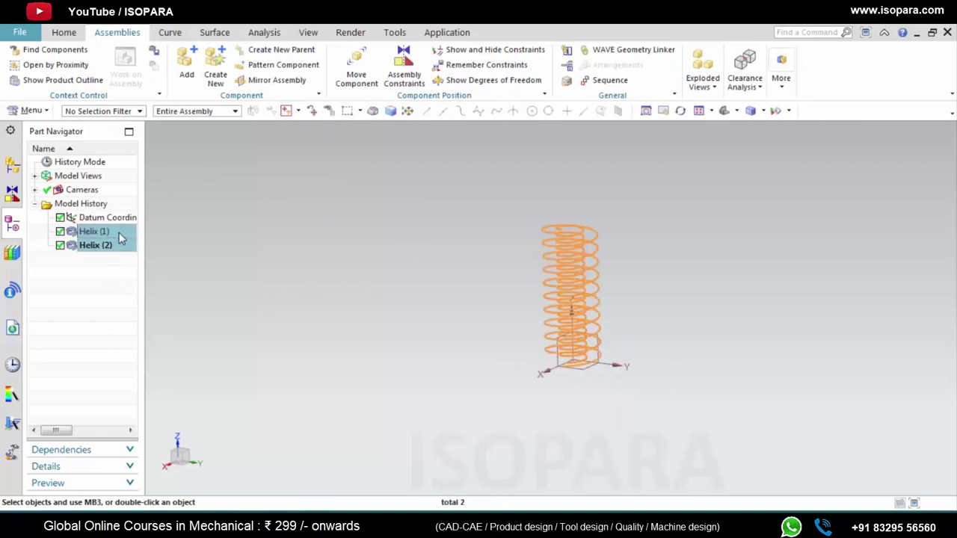
right_click(119, 233)
left_click(152, 444)
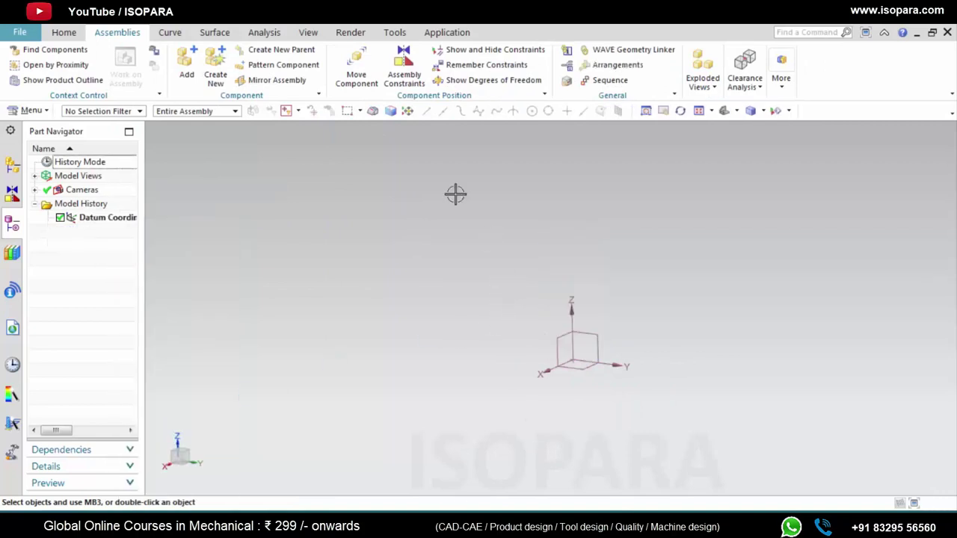
left_click(174, 34)
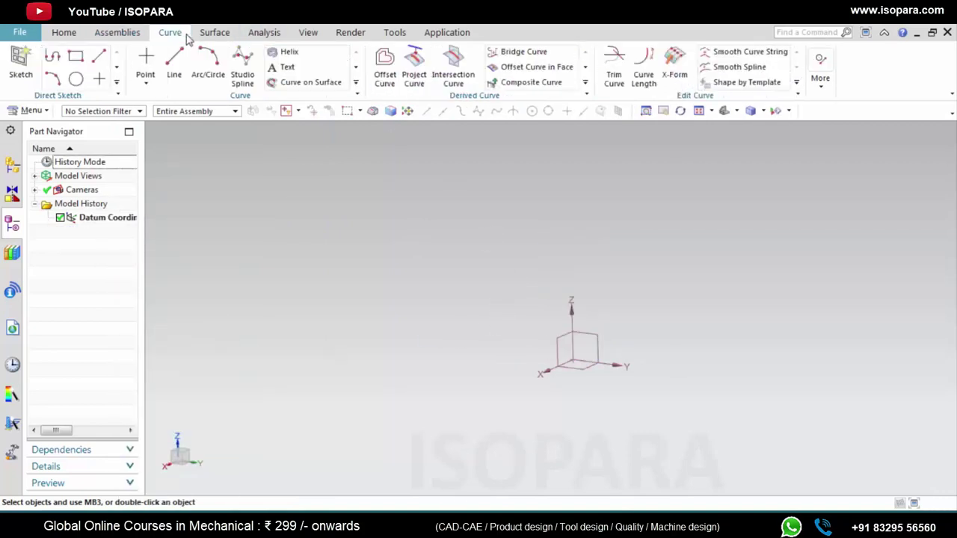
left_click(299, 58)
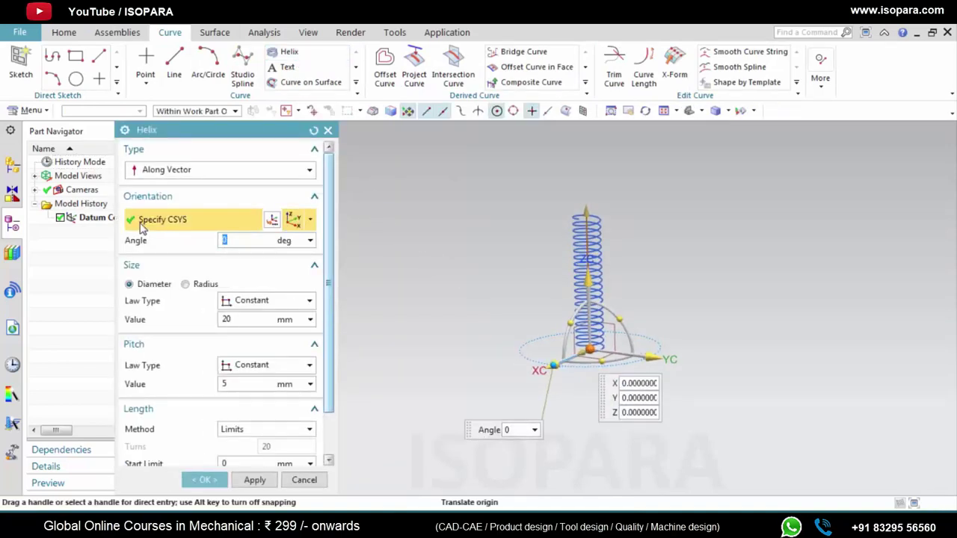
middle_click_drag(610, 288, 346, 239)
mouse_move(461, 264)
middle_mouse_down()
mouse_move(465, 256)
mouse_move(486, 279)
mouse_move(453, 271)
mouse_move(468, 275)
middle_mouse_up()
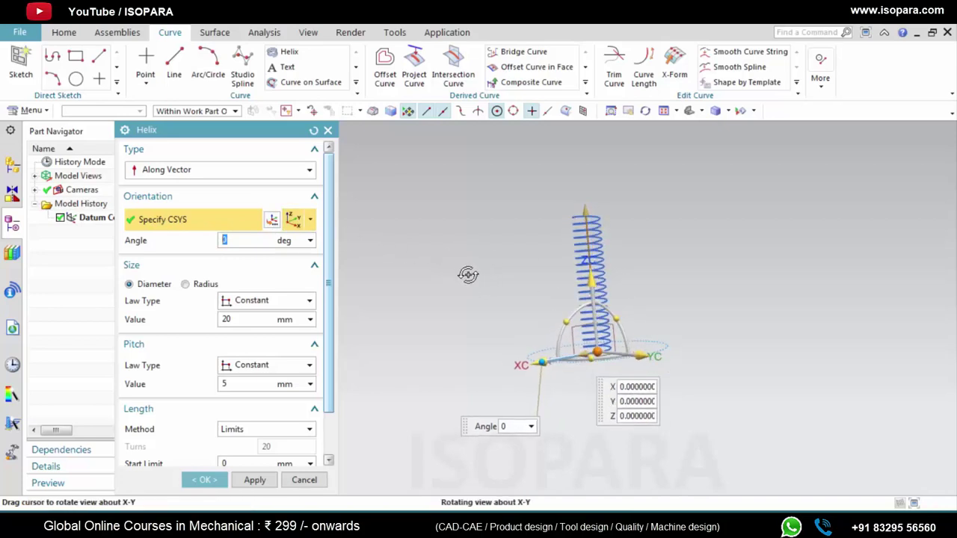
left_click(583, 213)
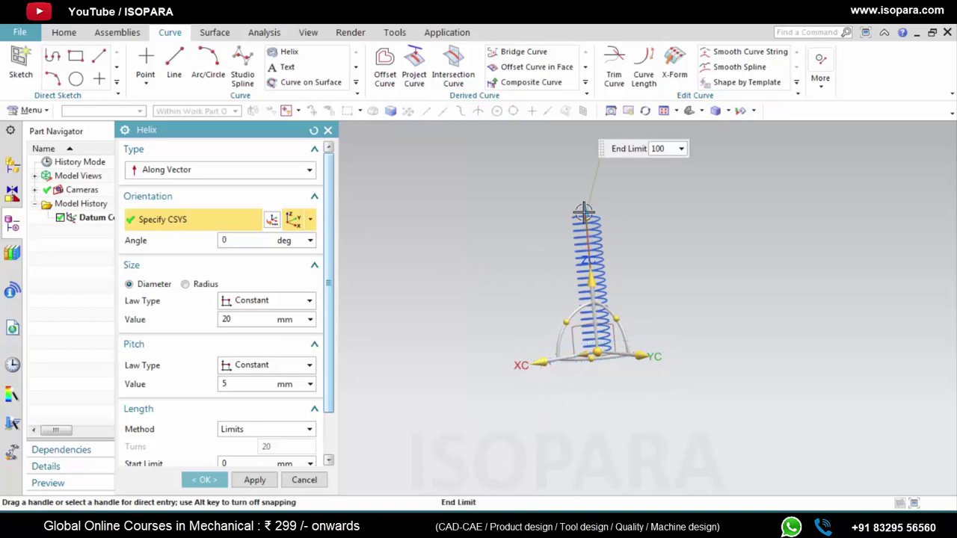
right_click(582, 214)
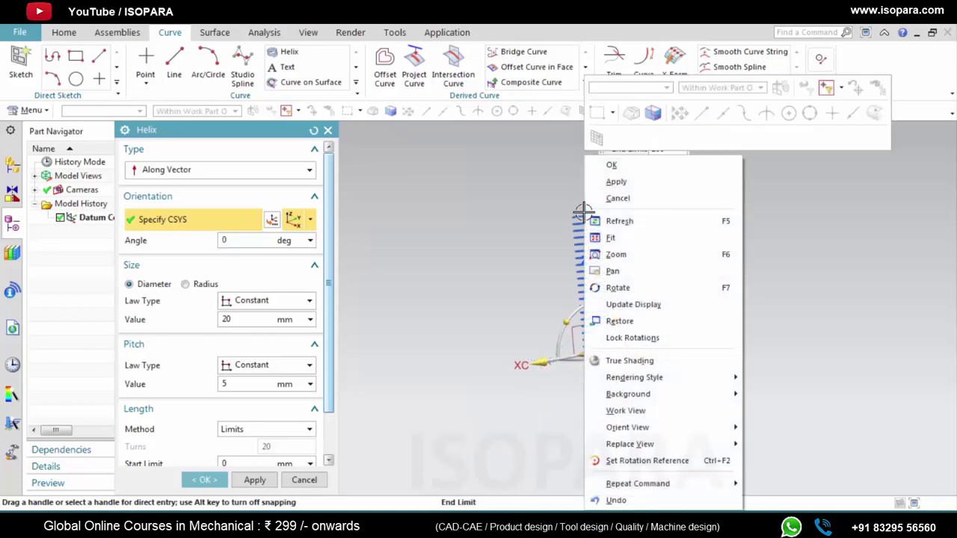
key("F7")
mouse_move(605, 387)
left_mouse_down()
mouse_move(601, 396)
mouse_move(604, 382)
left_mouse_up()
key("Escape")
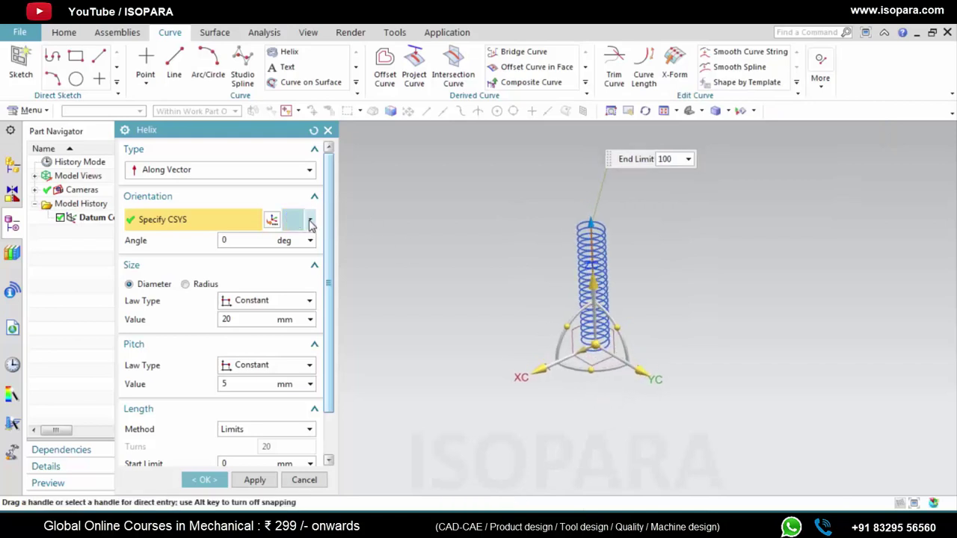
left_click(311, 224)
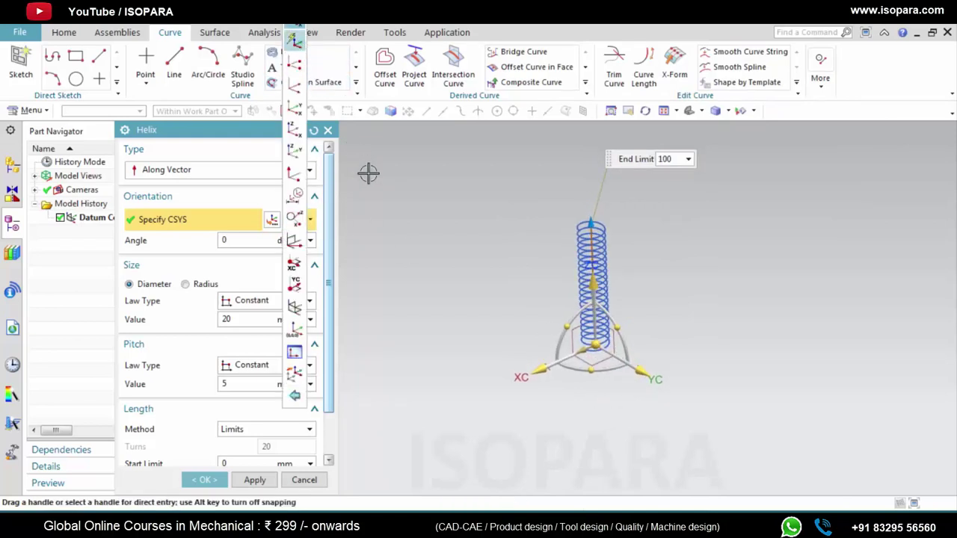
key("Escape")
key("Escape")
middle_click_drag(594, 277, 441, 180)
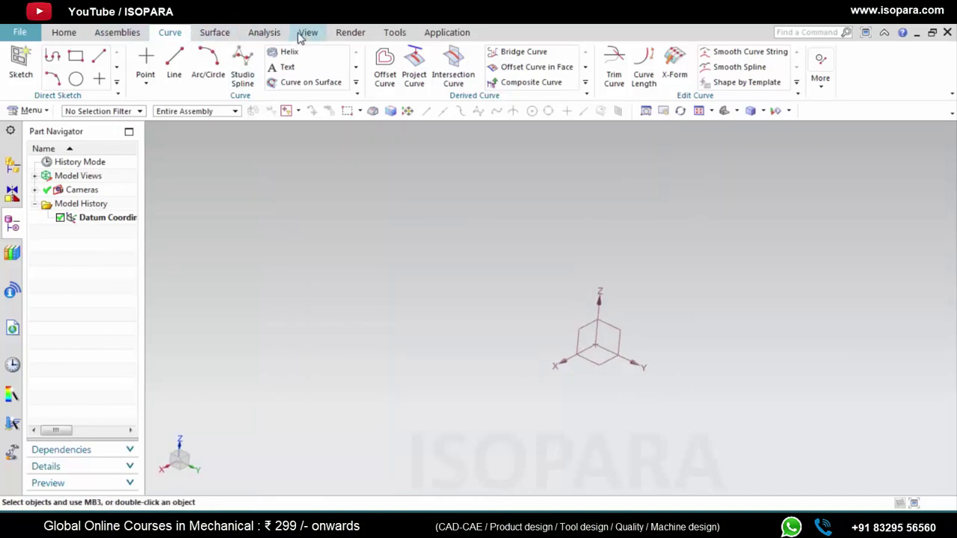
Create a dynamic datum coordinate system offset from the origin at about Y -113.7 and Z -77.3 mm, tilted by rotating its axes
left_click(63, 33)
left_click(148, 83)
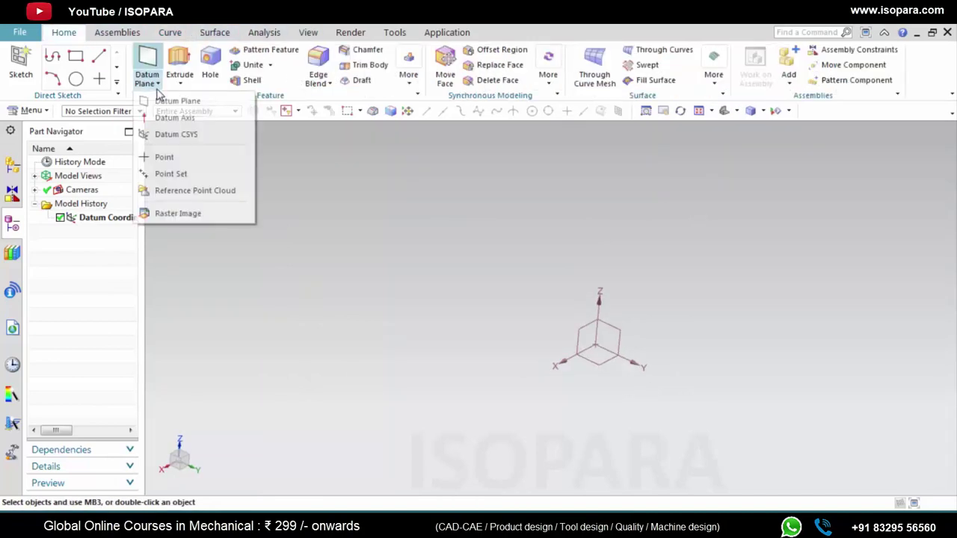
left_click(172, 118)
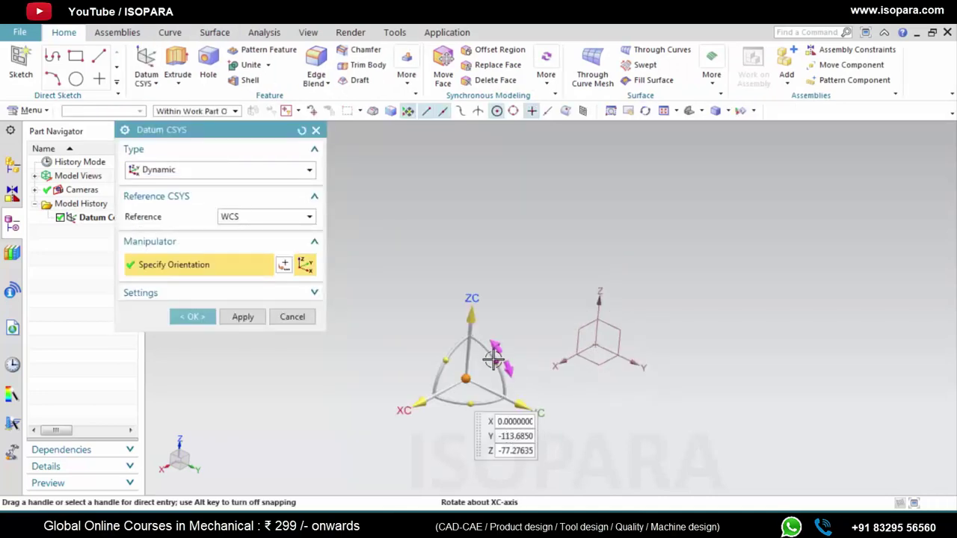
left_click_drag(496, 354, 521, 316)
left_click_drag(426, 354, 465, 306)
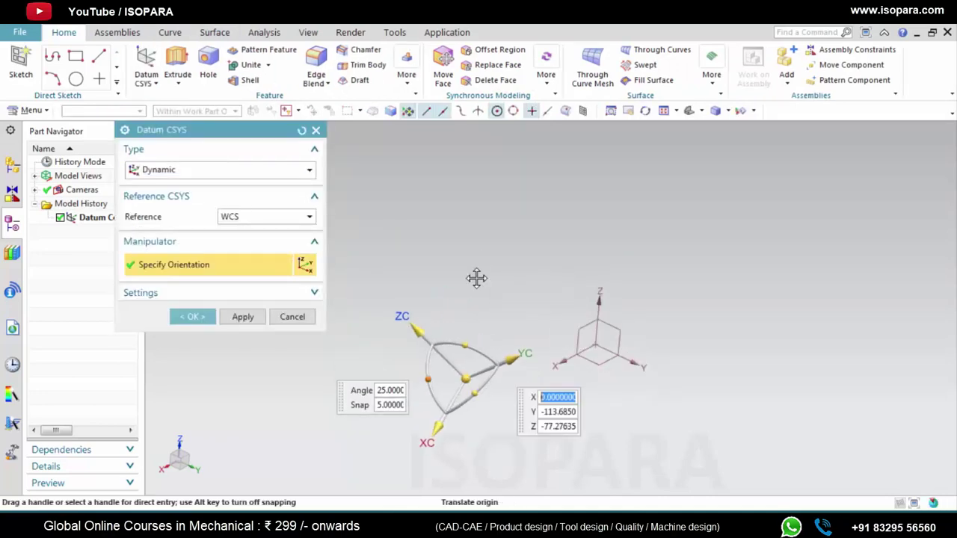
middle_click(465, 306)
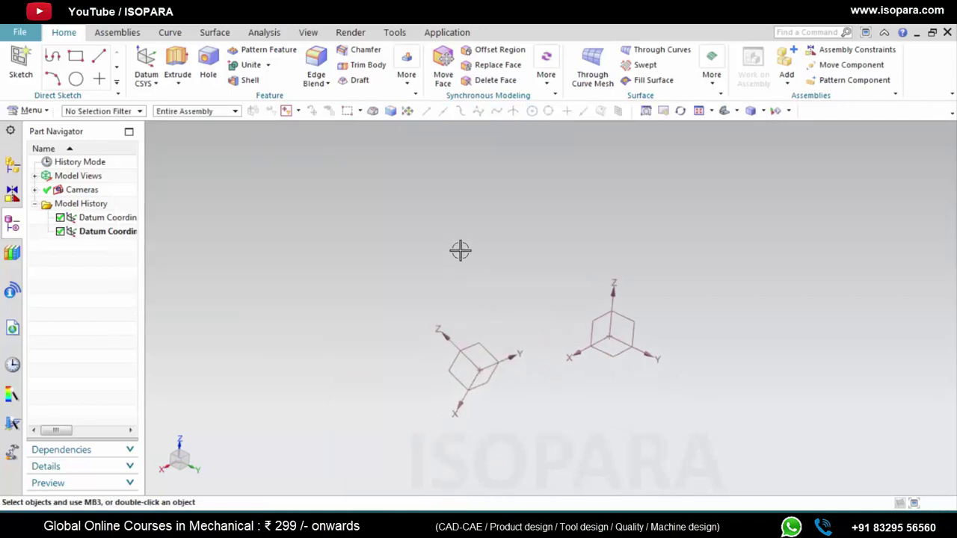
Create a helix along a vector on the tilted datum coordinate system, with a 20 mm diameter and a 5 mm pitch
left_click(474, 348)
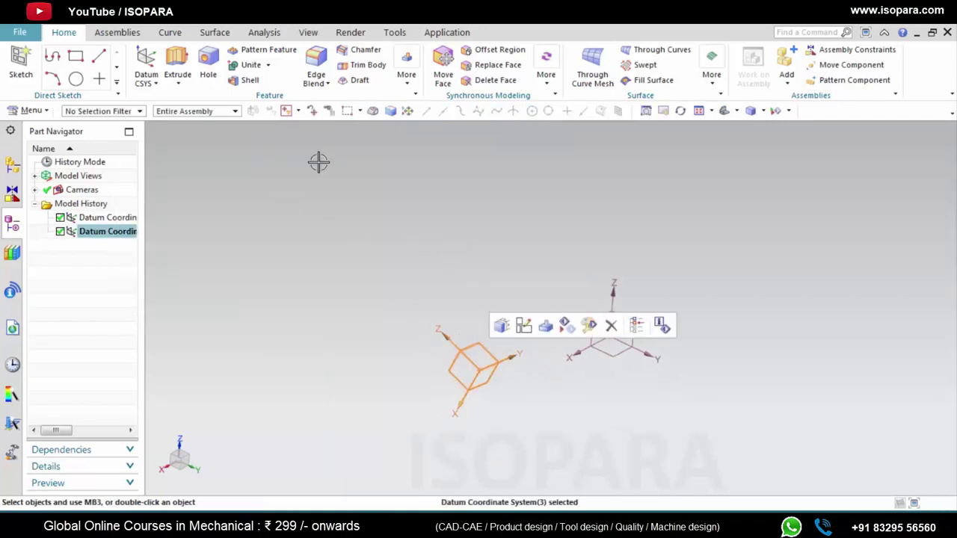
left_click(170, 32)
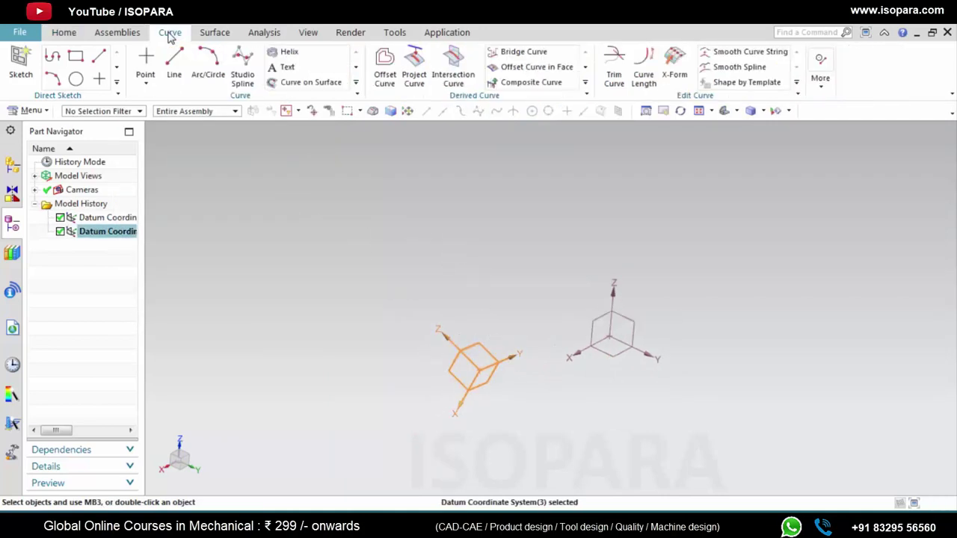
left_click(300, 59)
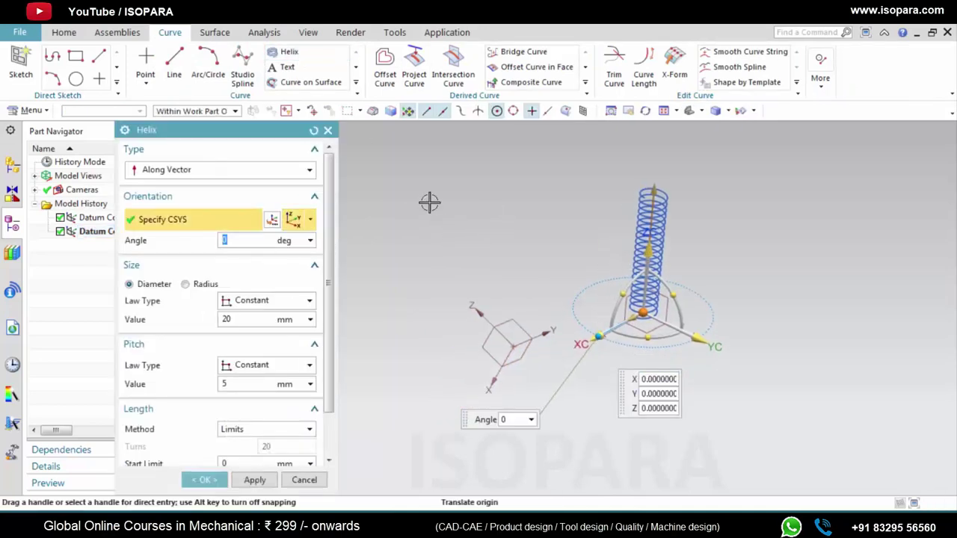
left_click(311, 220)
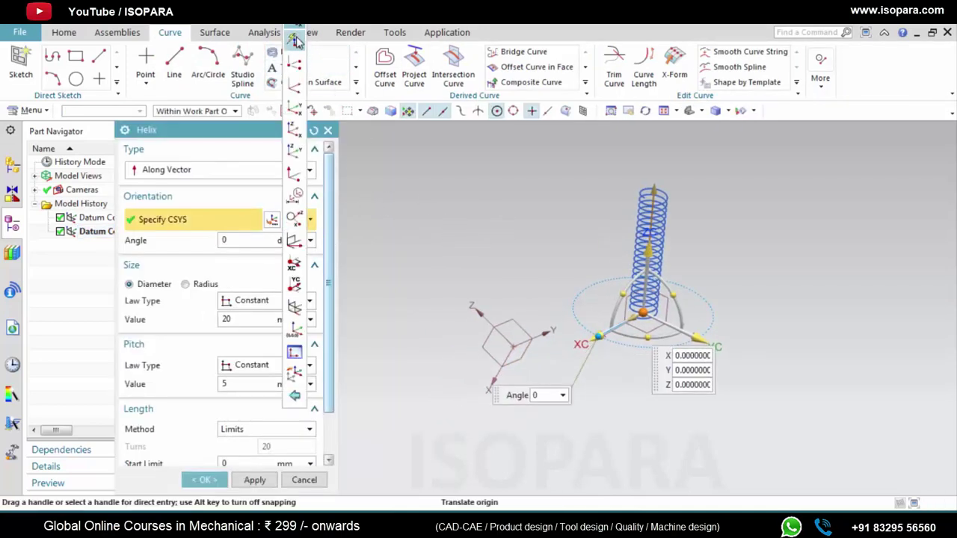
left_click(299, 39)
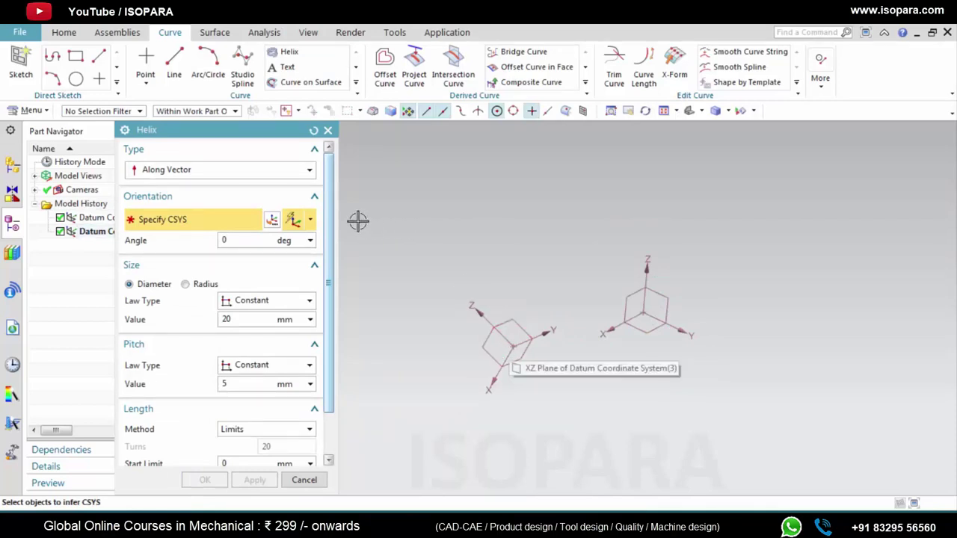
left_click(309, 218)
left_click(311, 219)
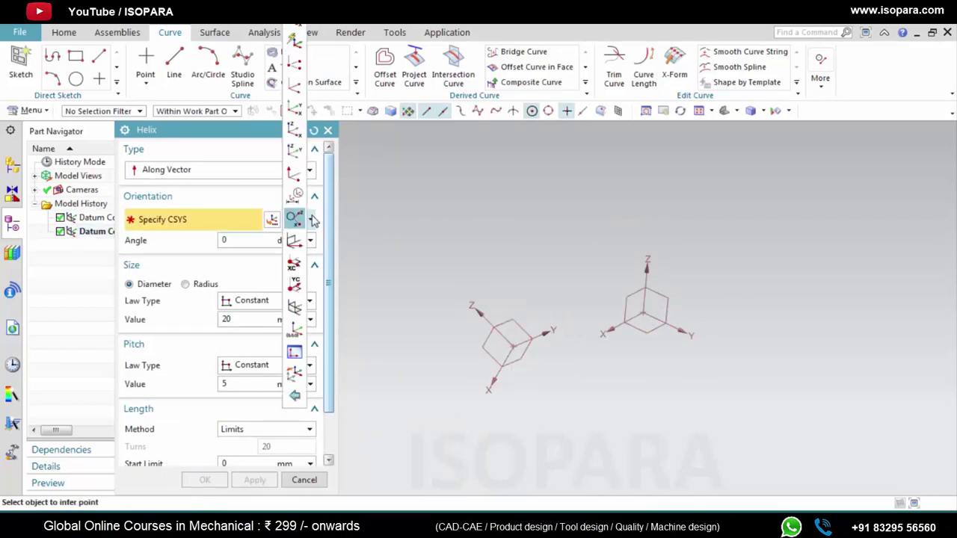
left_click(295, 43)
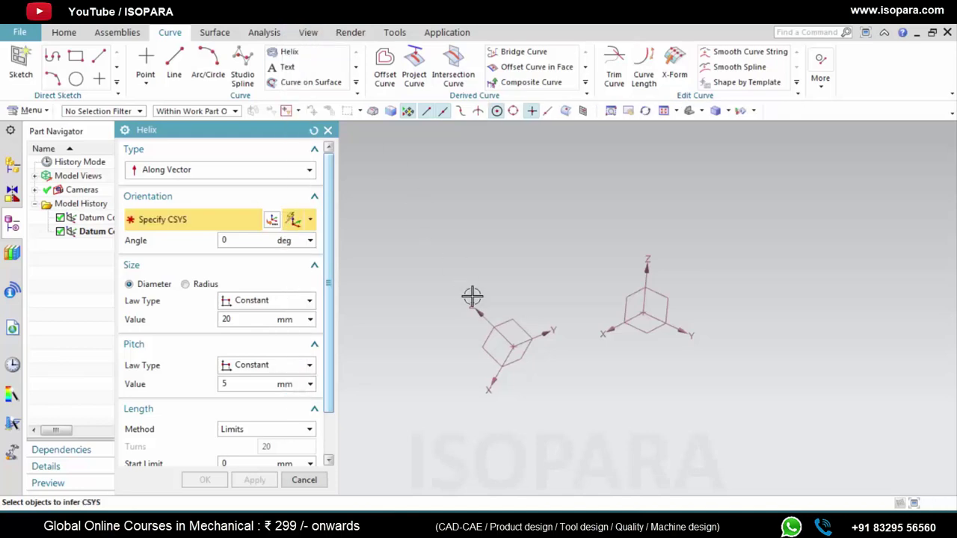
left_click(86, 230)
middle_click_drag(551, 336, 598, 281)
left_click(202, 481)
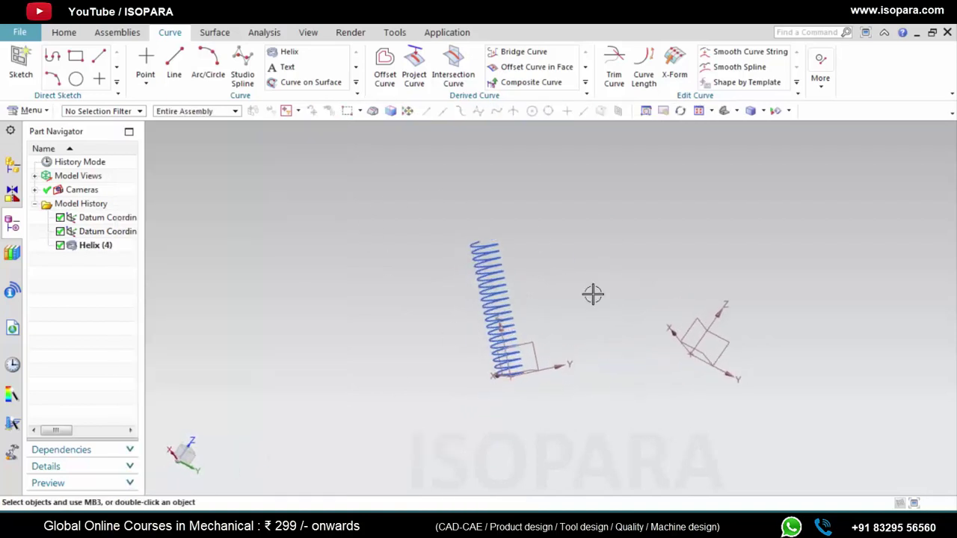
Create a tube along the helix with a 1 mm outer diameter and a 0 mm inner diameter
middle_click_drag(519, 336, 543, 334)
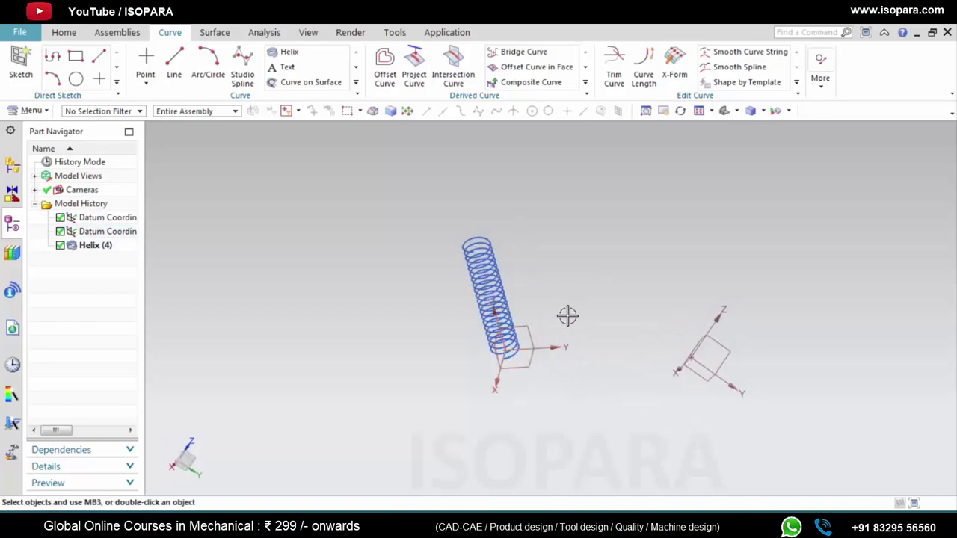
scroll(530, 272, "up", 2)
mouse_move(521, 259)
middle_mouse_down()
mouse_move(506, 299)
mouse_move(523, 291)
mouse_move(530, 330)
mouse_move(522, 269)
middle_mouse_up()
scroll(549, 274, "up", 2)
left_click(66, 34)
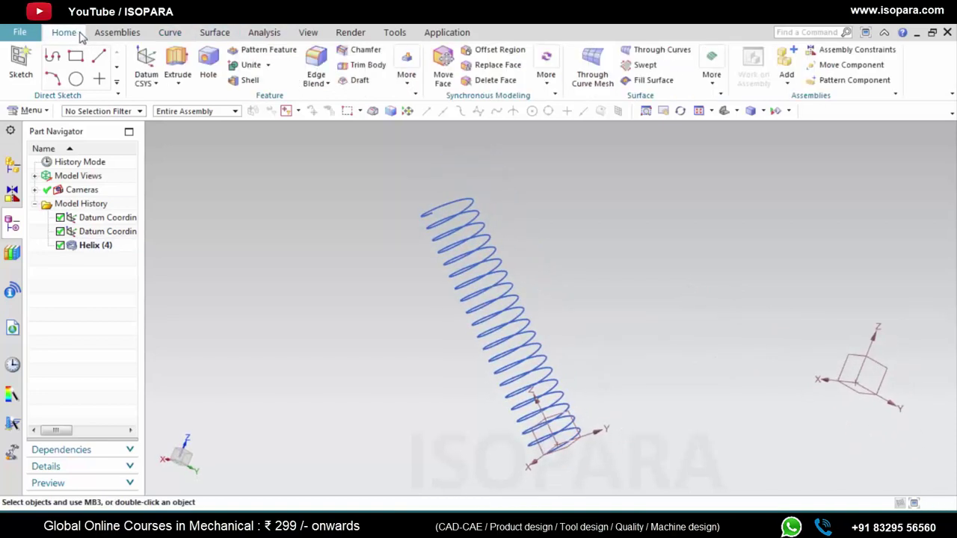
left_click(214, 33)
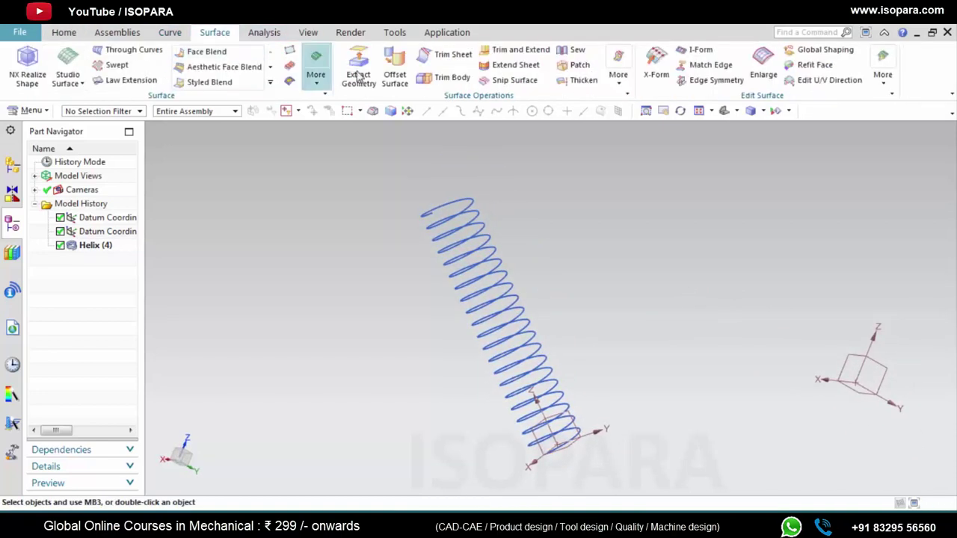
left_click(317, 75)
left_click(327, 266)
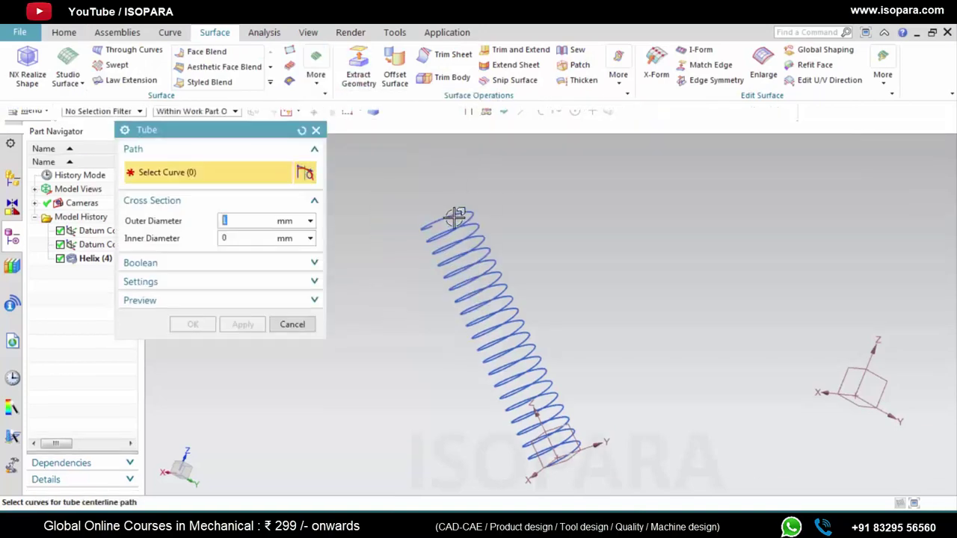
left_click(456, 217)
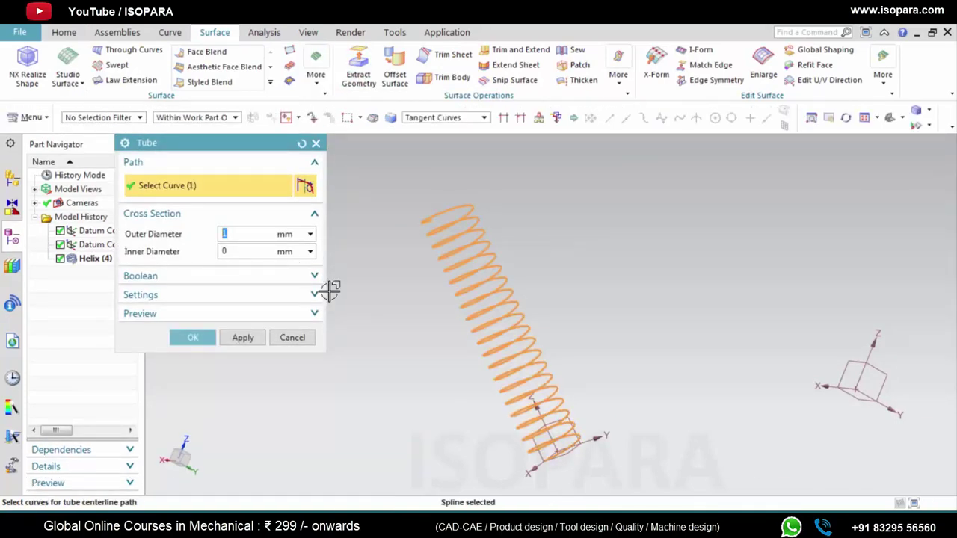
key("Return")
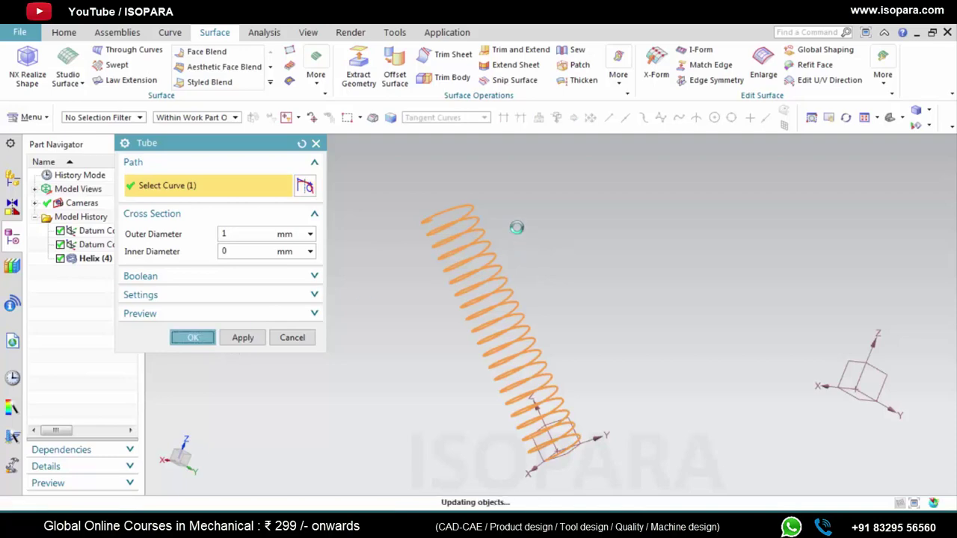
Try a larger outer diameter for the tube along the helix
scroll(523, 247, "up", 5)
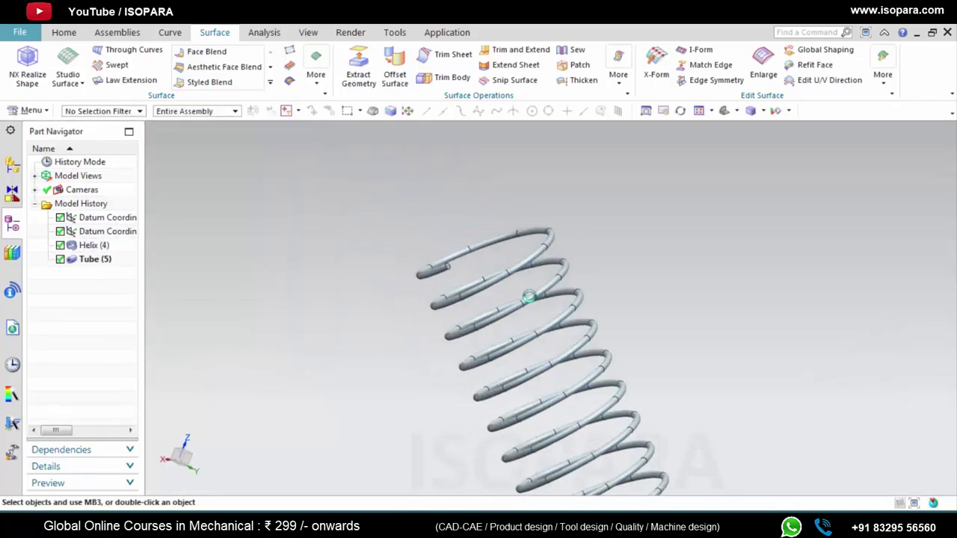
double_click(511, 238)
scroll(501, 239, "down", 5)
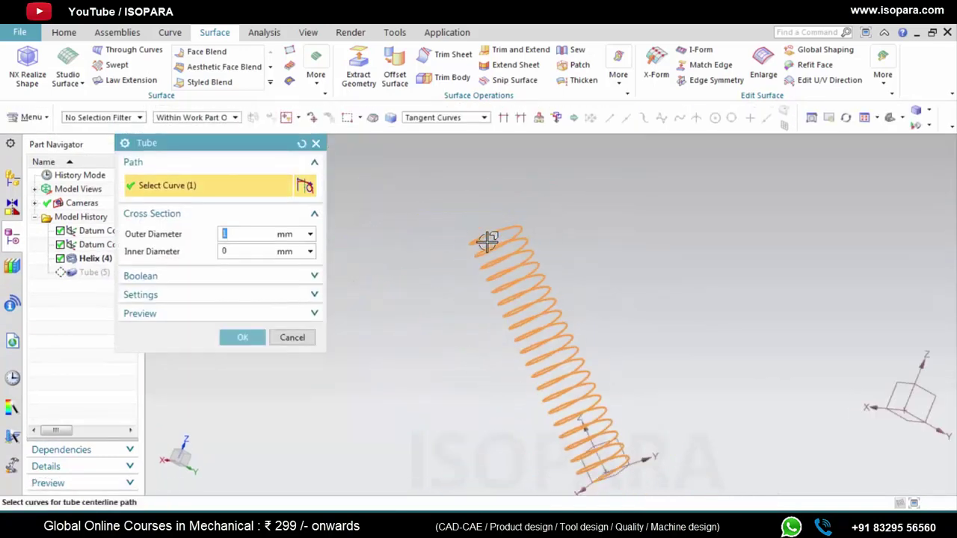
key("Return")
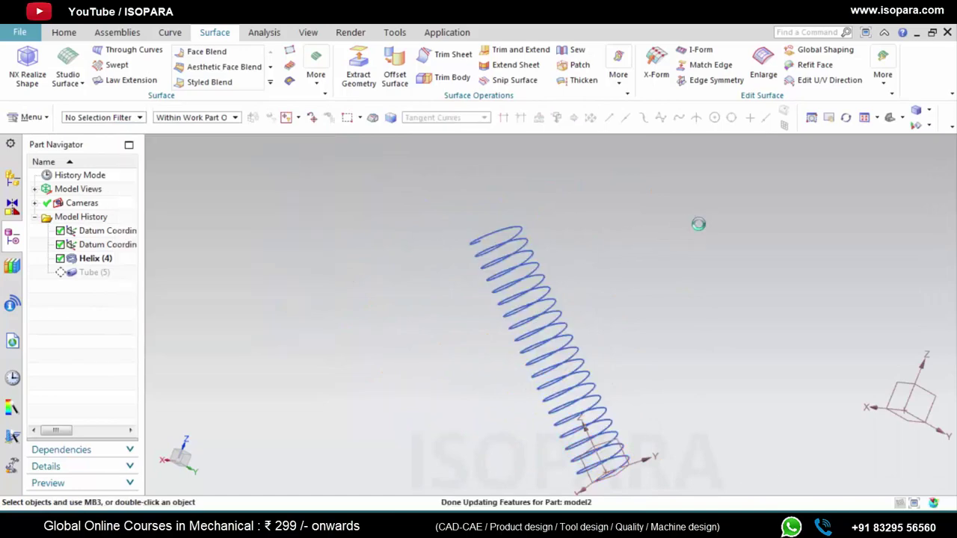
middle_click_drag(634, 263, 618, 247)
scroll(523, 250, "up", 5)
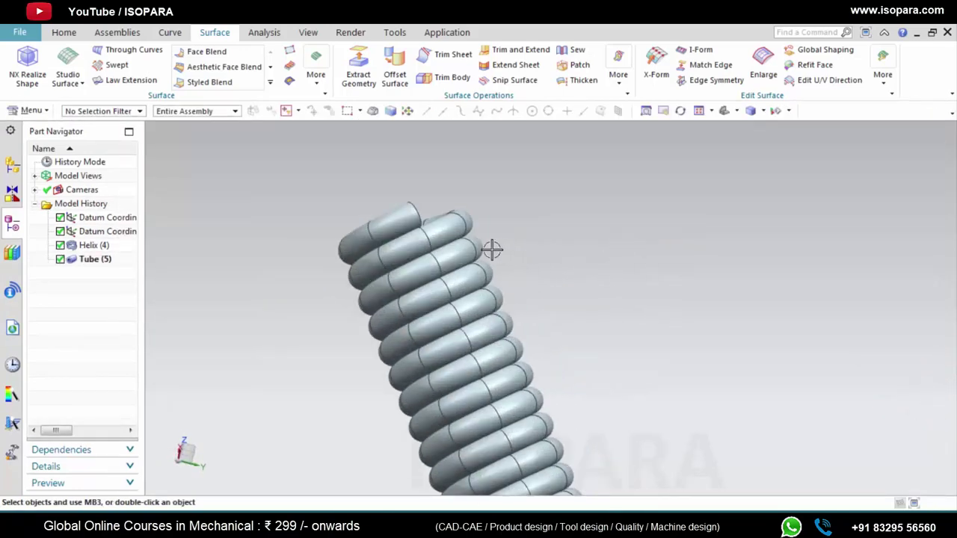
Set the tube's outer diameter to 3 mm
double_click(432, 238)
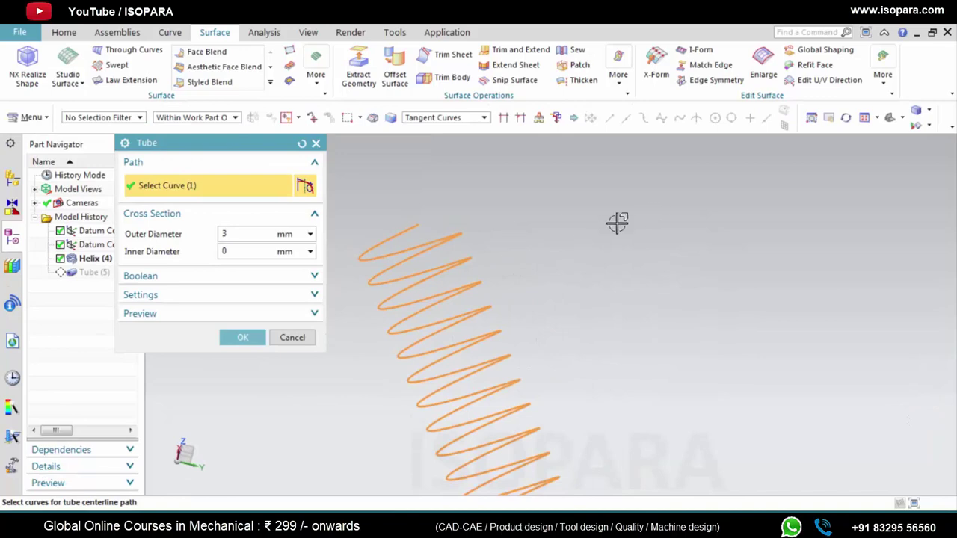
key("Return")
middle_click_drag(494, 337, 471, 265)
scroll(478, 240, "up", 3)
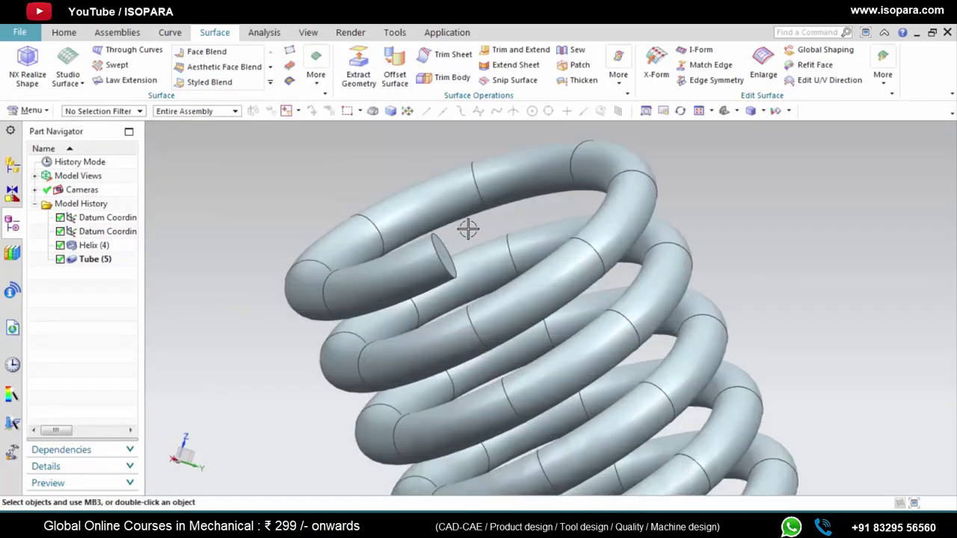
Change the output option in the tube's settings, update the tube and inspect its surface
double_click(440, 284)
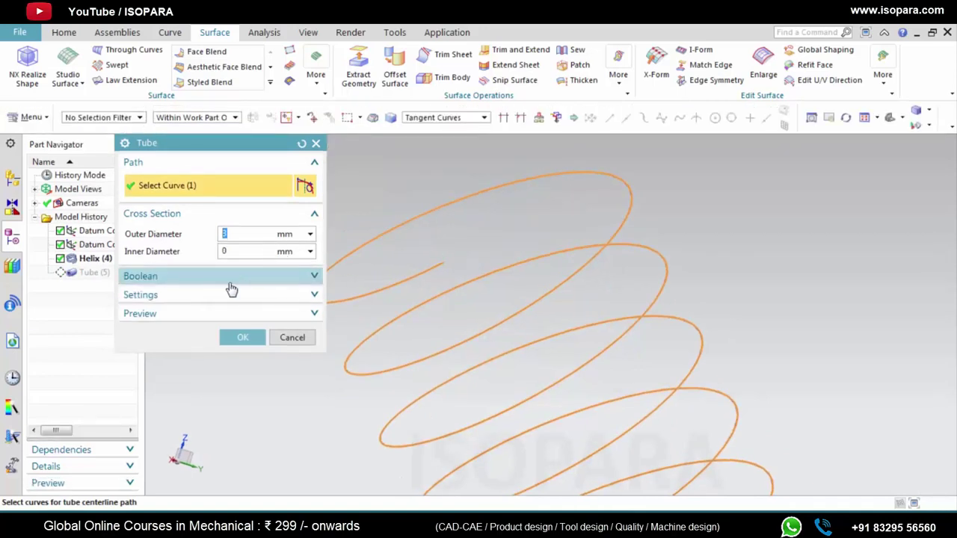
left_click(224, 298)
left_click(279, 318)
left_click(257, 339)
middle_click(662, 241)
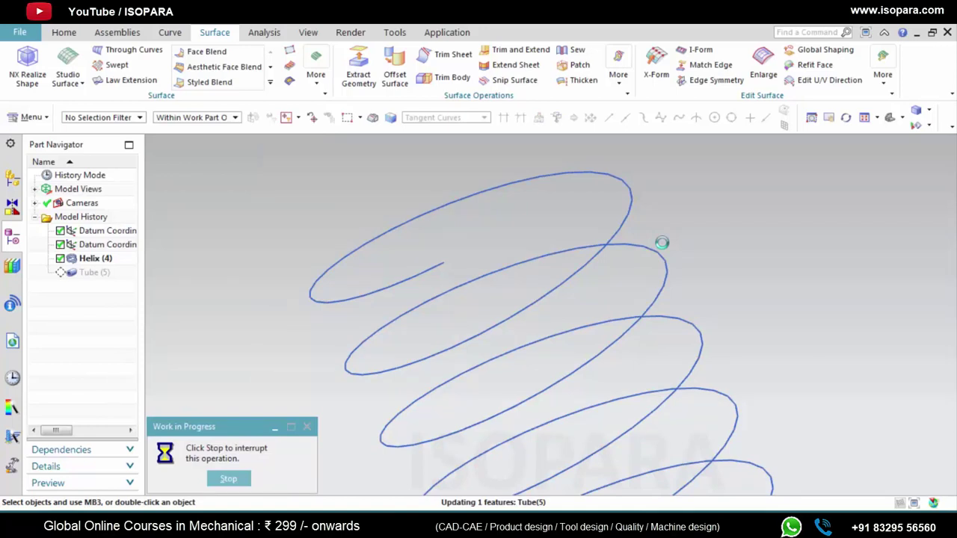
scroll(692, 244, "down", 3)
left_click(642, 247)
mouse_move(643, 247)
middle_mouse_down()
mouse_move(672, 216)
mouse_move(651, 258)
middle_mouse_up()
scroll(615, 280, "up", 4)
middle_click_drag(610, 342, 506, 331)
scroll(600, 318, "down", 4)
middle_click_drag(590, 328, 640, 346)
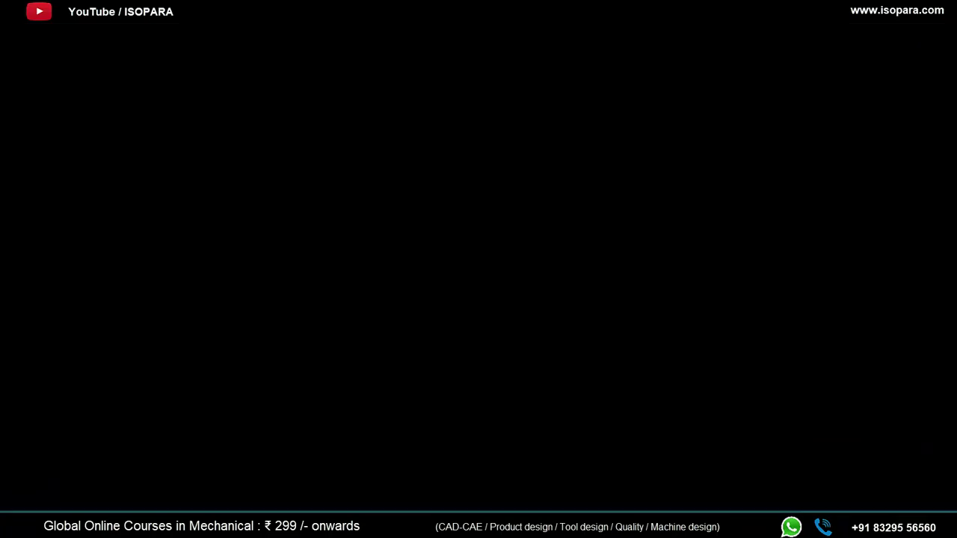